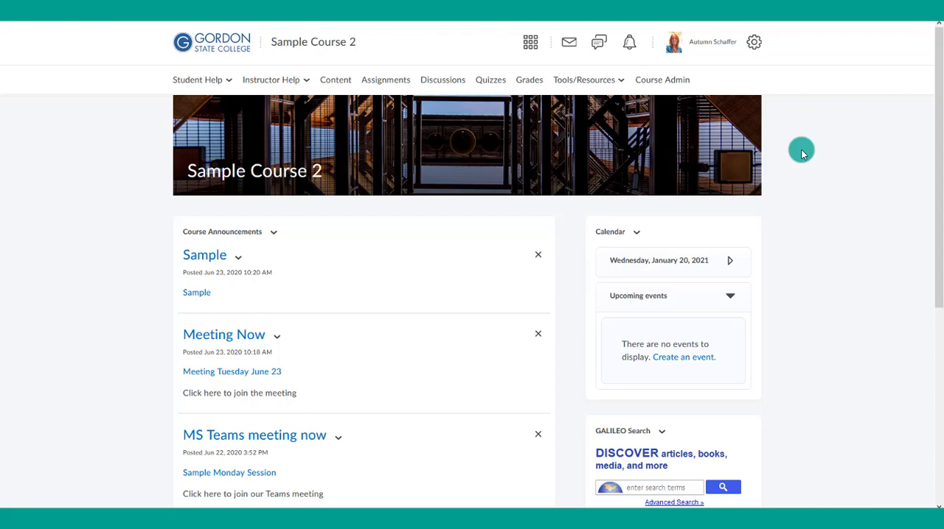
# - Open the Module 5 Pre-Test quiz for editing from the course's quiz list
pyautogui.click(487, 83)
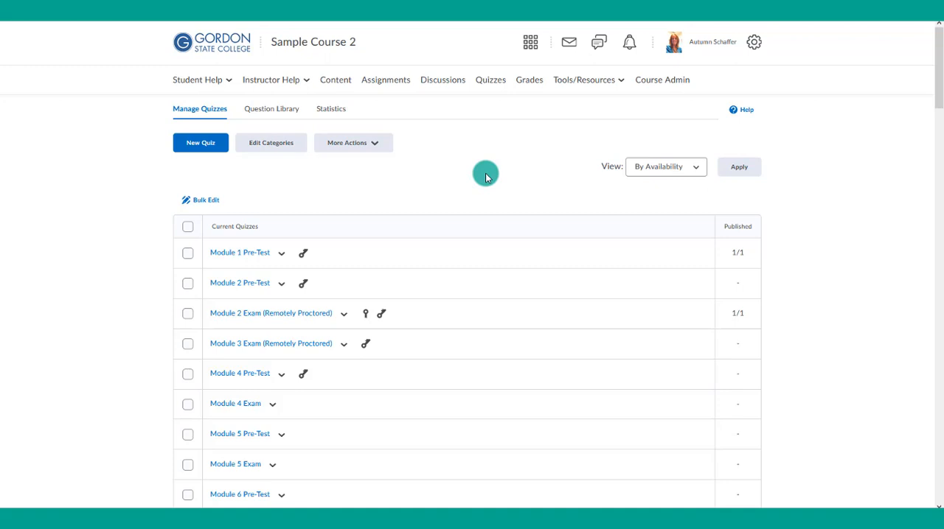
pyautogui.scroll(-2, 409, 253)
pyautogui.scroll(-1, 409, 253)
pyautogui.click(278, 249)
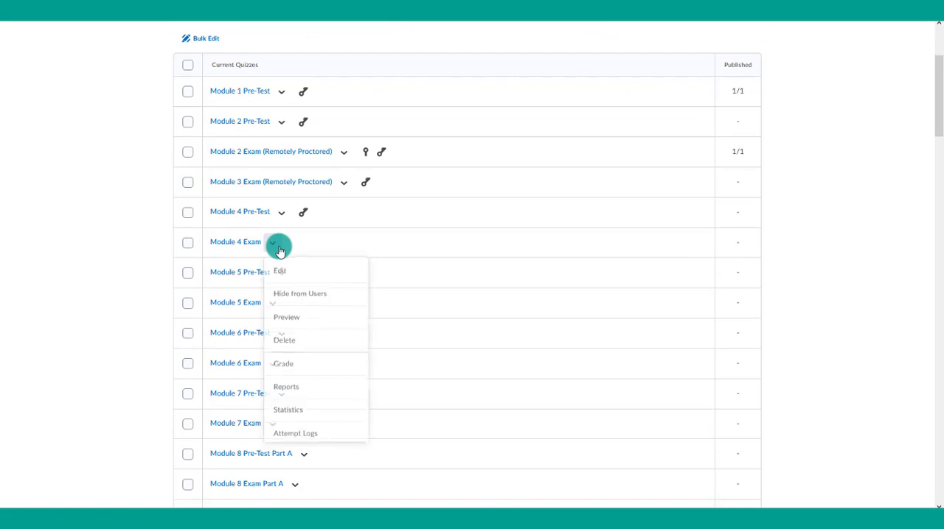
pyautogui.click(158, 271)
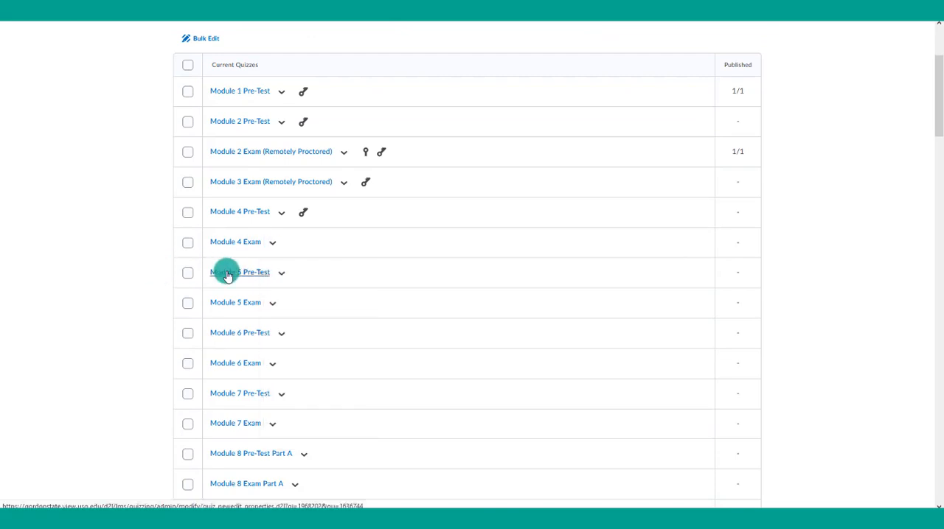
pyautogui.click(281, 273)
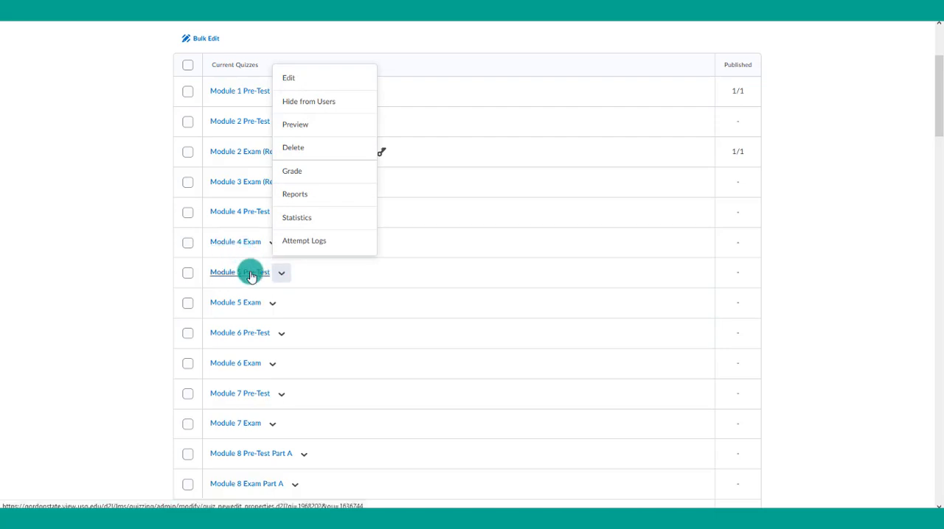
pyautogui.click(310, 80)
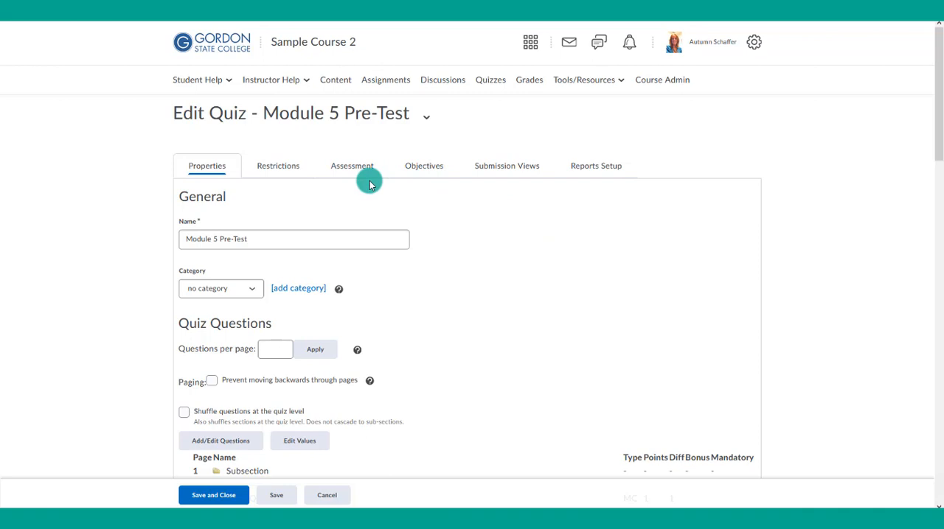
# - Open the restrictions of the Module 5 Pre-Test and locate its Release Conditions section
pyautogui.click(271, 168)
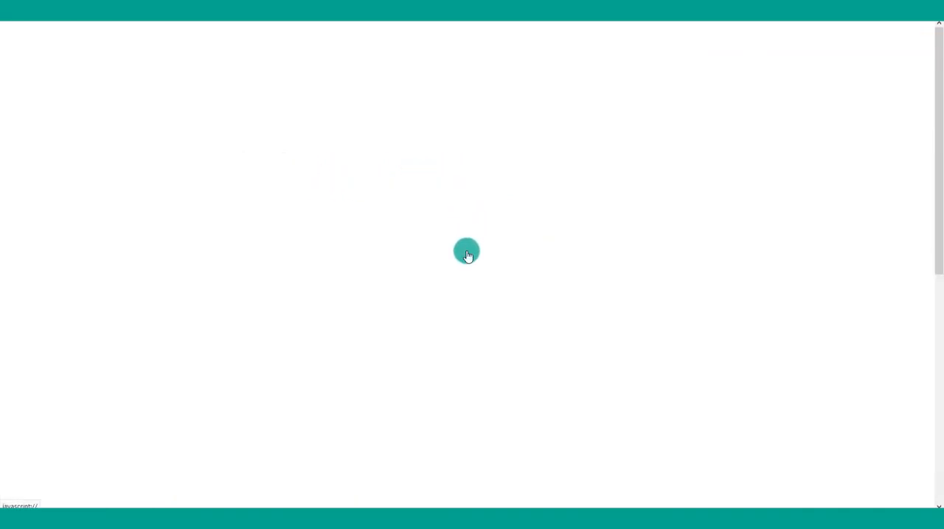
pyautogui.scroll(-4, 466, 254)
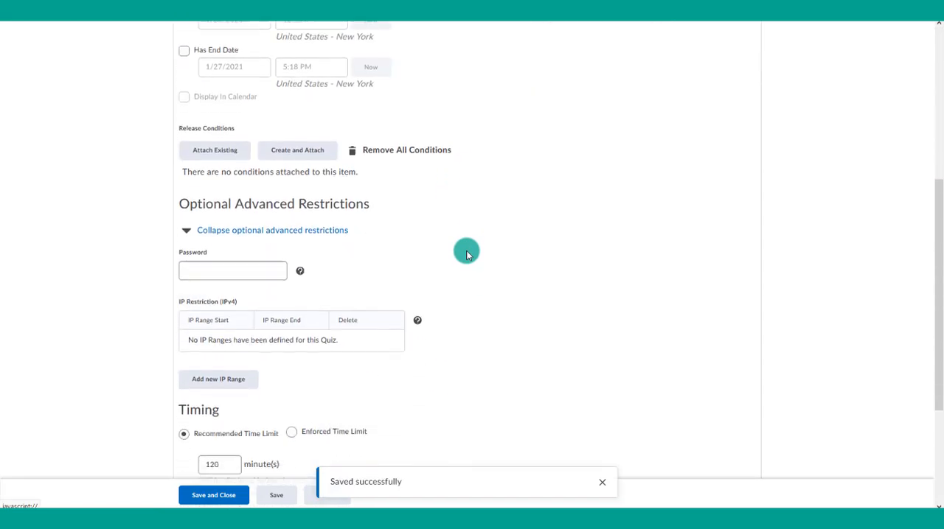
pyautogui.moveTo(180, 113); pyautogui.dragTo(262, 112)
pyautogui.click(415, 155)
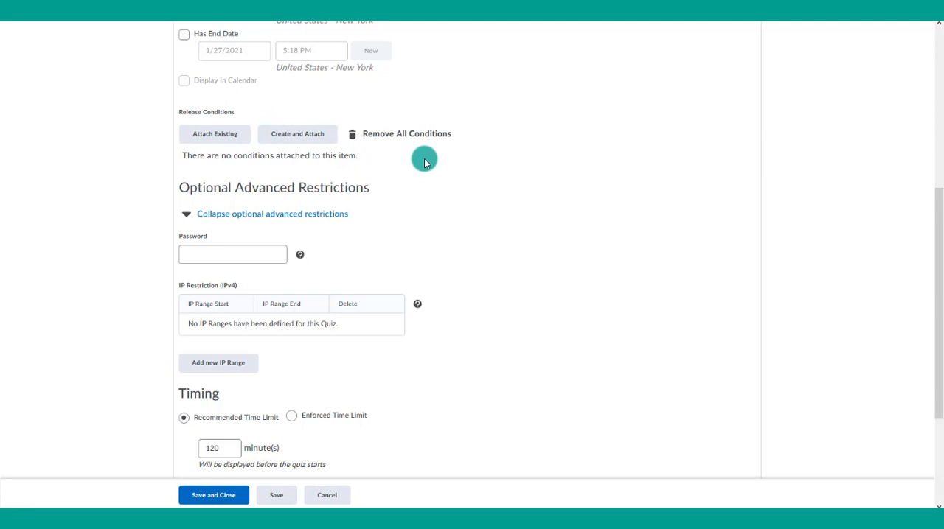
pyautogui.moveTo(180, 113); pyautogui.dragTo(235, 114)
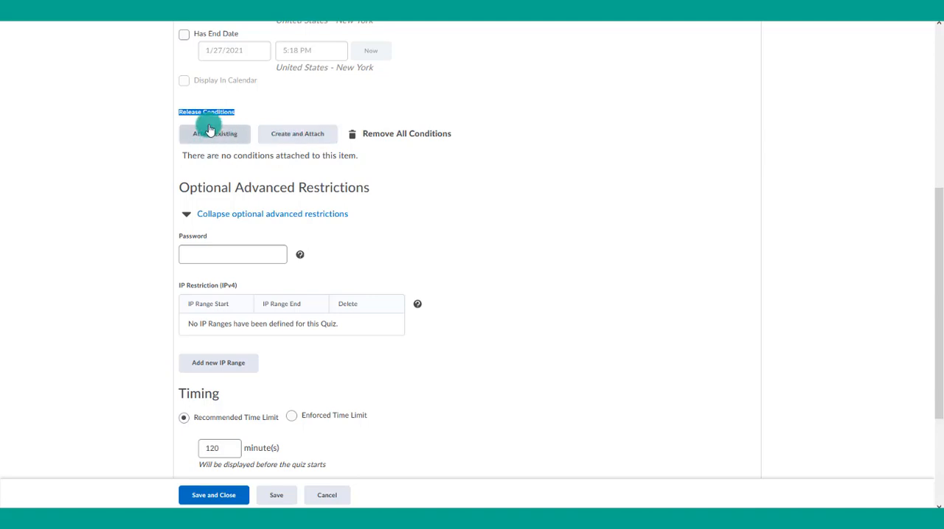
# - Start a new release condition for the quiz with the condition type "Score on a quiz"
pyautogui.click(282, 137)
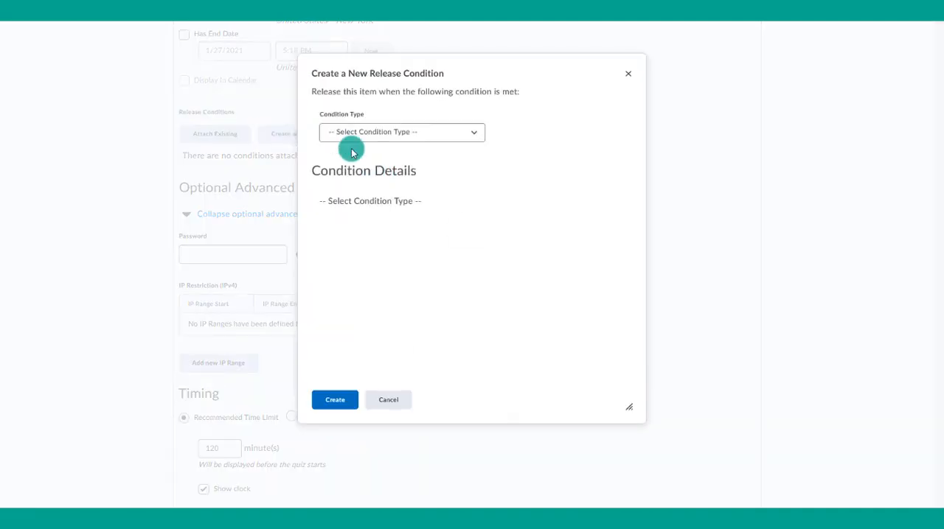
pyautogui.click(346, 135)
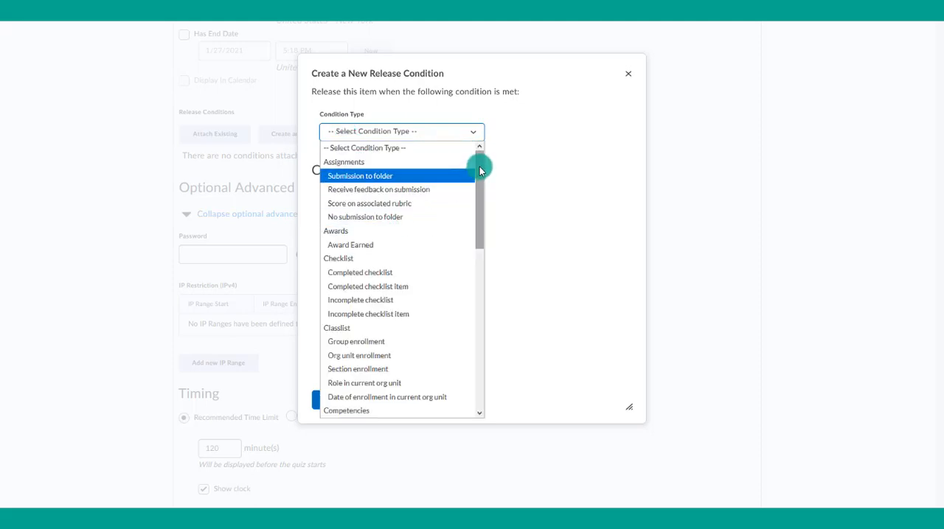
pyautogui.moveTo(479, 167); pyautogui.dragTo(479, 168)
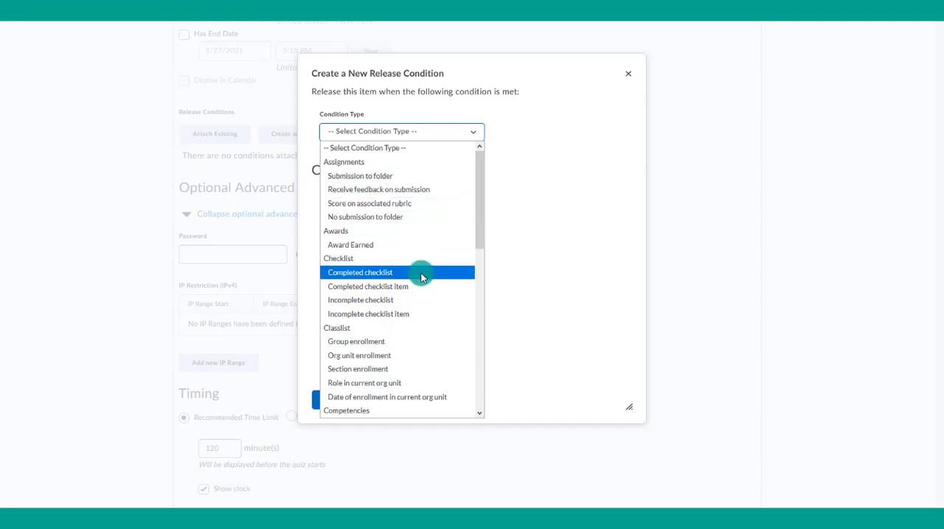
pyautogui.scroll(-3, 421, 274)
pyautogui.scroll(-5, 421, 277)
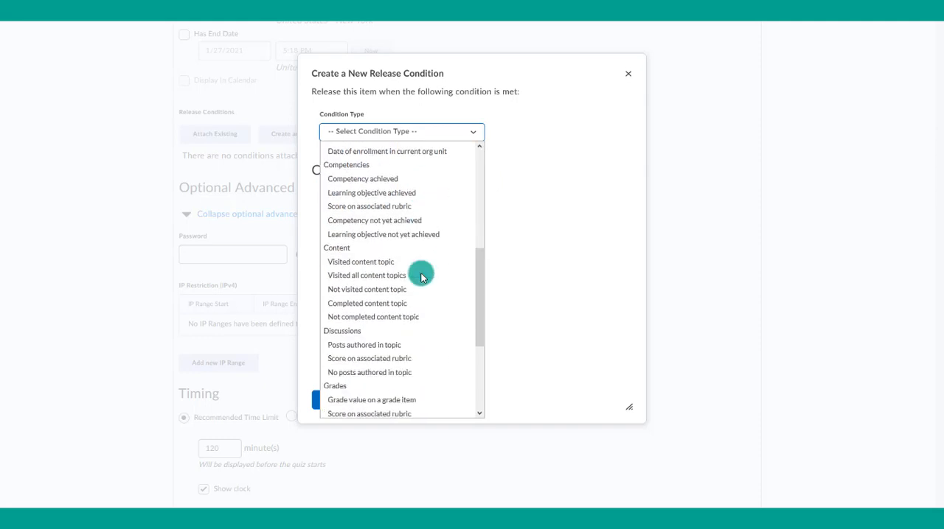
pyautogui.scroll(-2, 421, 276)
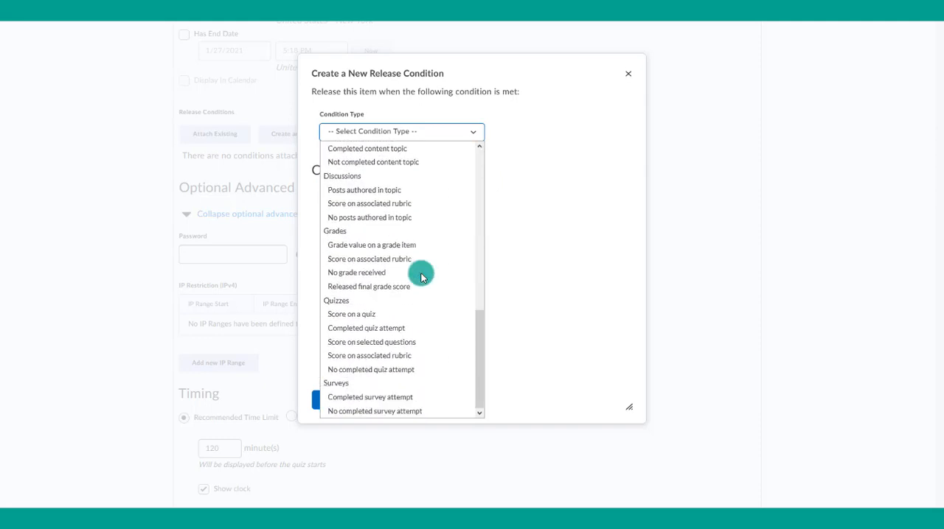
pyautogui.click(371, 315)
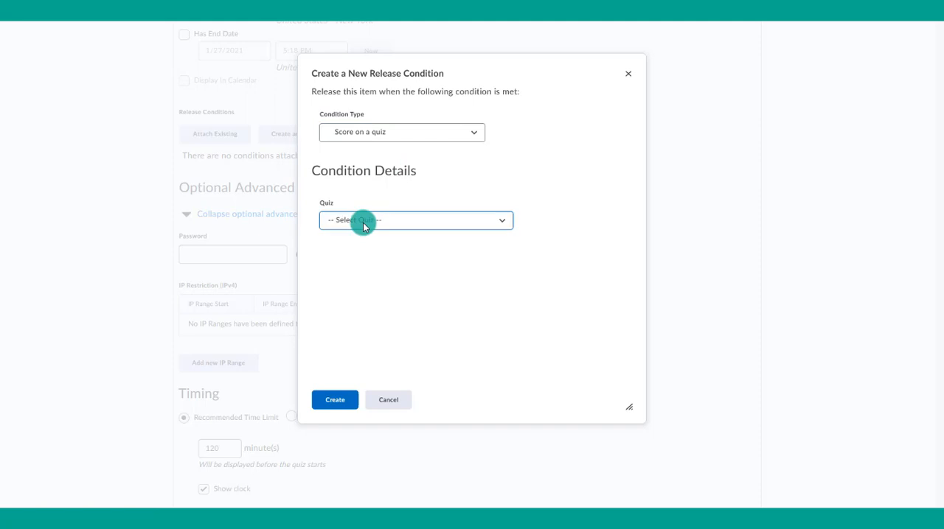
# - Create the condition requiring a grade of >= 80 % on the Module 4 Exam
pyautogui.click(362, 220)
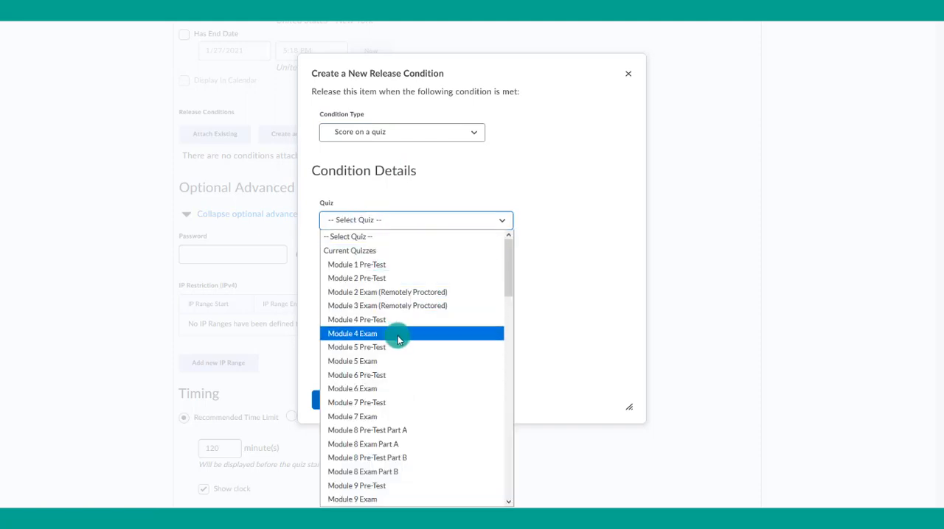
pyautogui.click(358, 333)
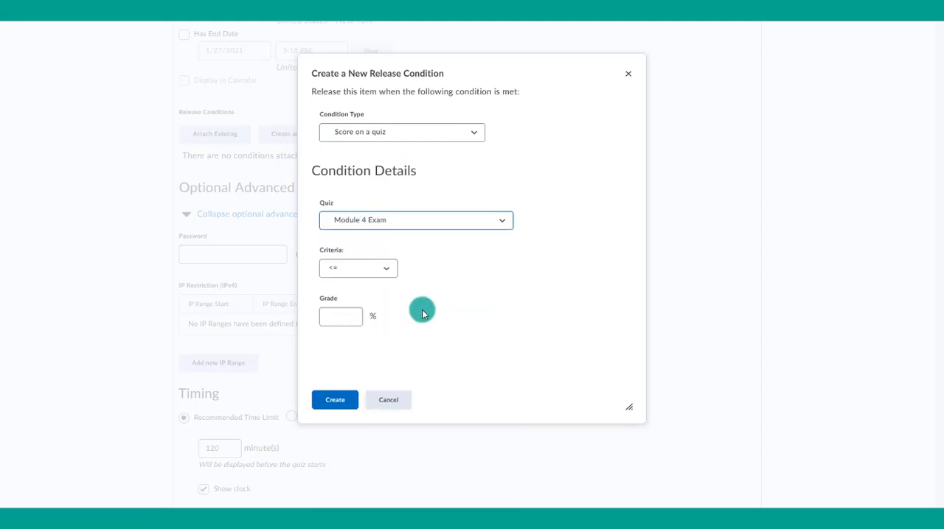
pyautogui.click(352, 272)
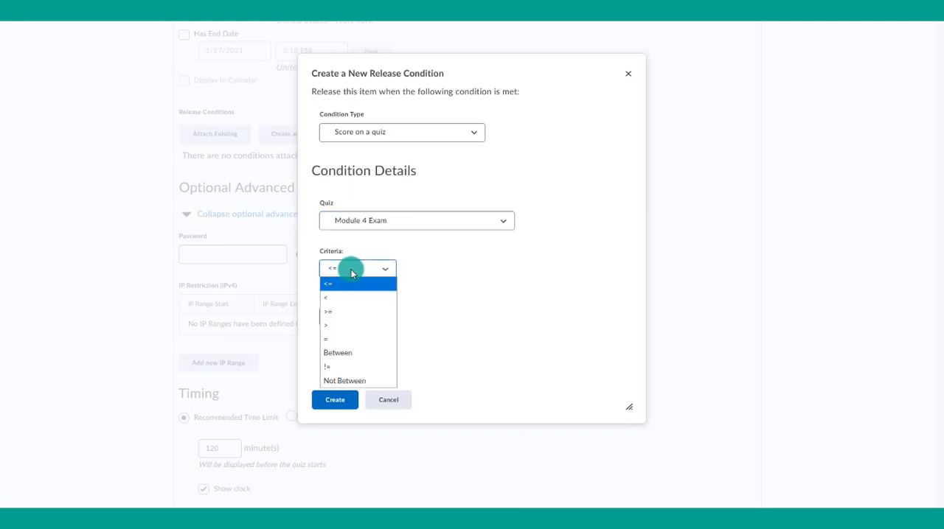
pyautogui.click(347, 311)
pyautogui.click(345, 316)
pyautogui.write('80')
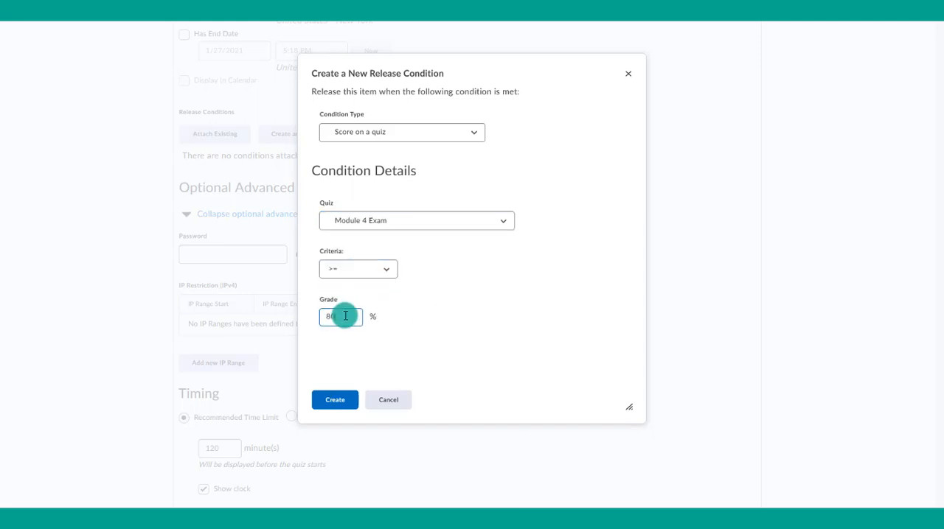
pyautogui.click(441, 332)
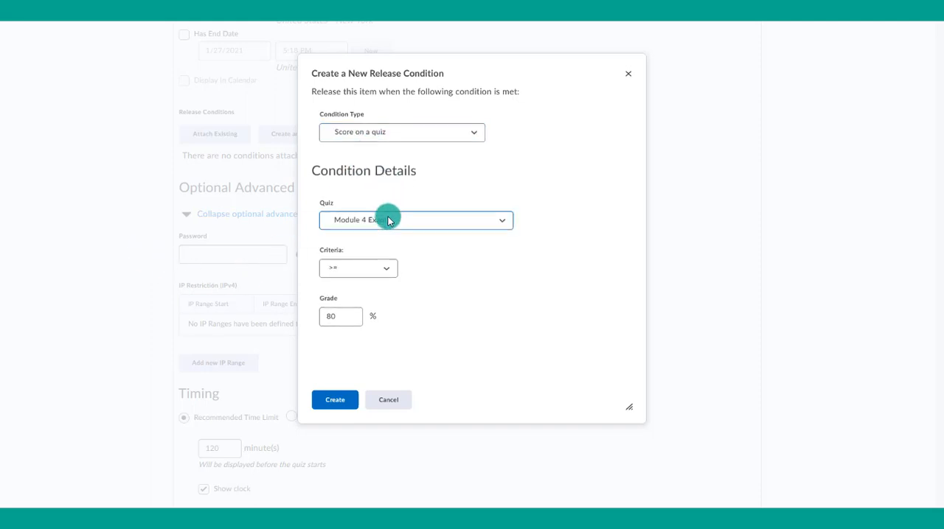
pyautogui.click(337, 400)
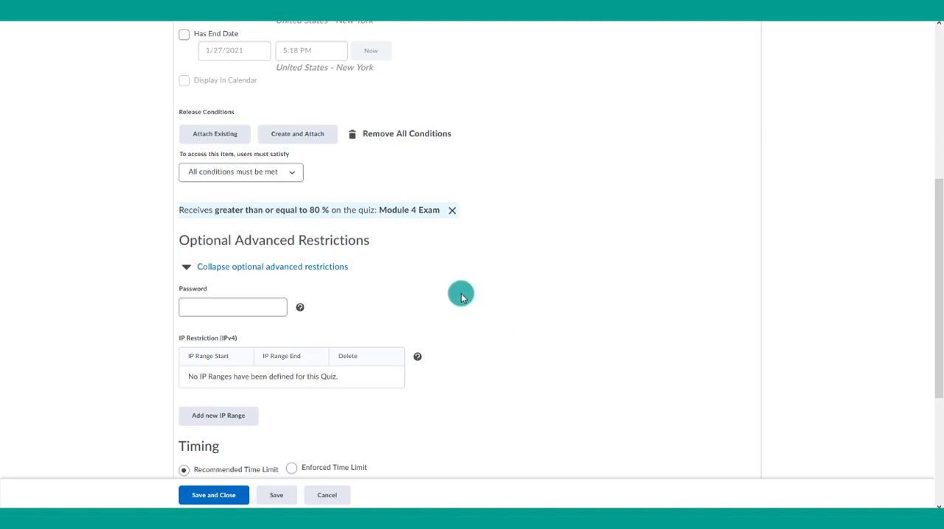
# - Create and attach a second release condition of type "Visited content topic" for the topic "READ Poster & Video Project-Instructions"
pyautogui.click(315, 144)
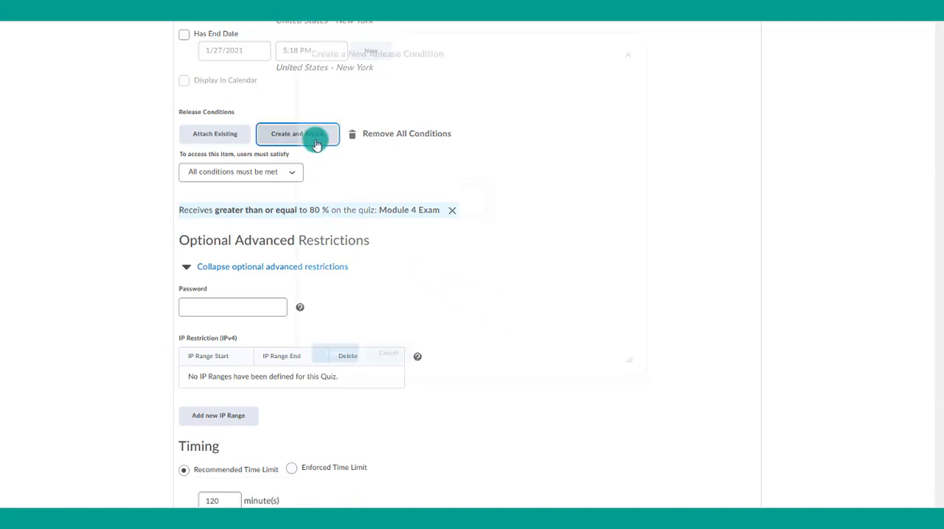
pyautogui.click(384, 139)
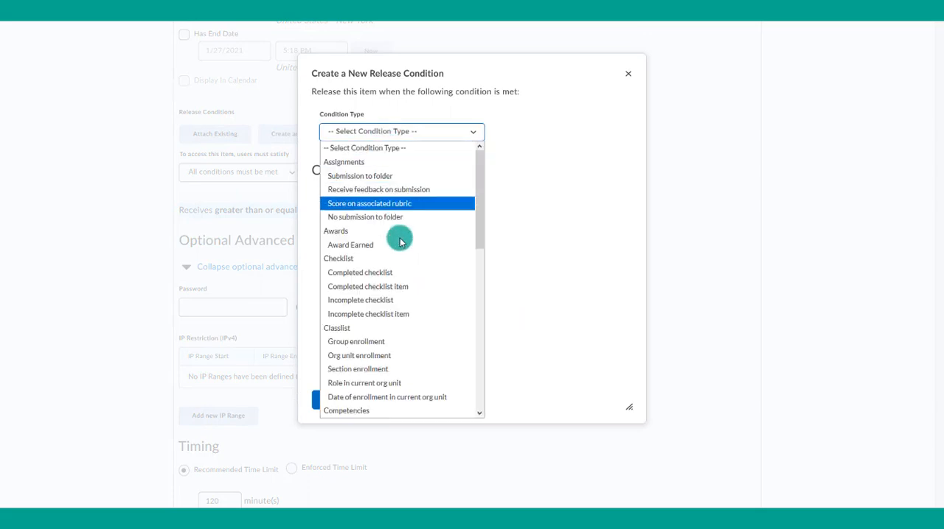
pyautogui.scroll(-3, 398, 260)
pyautogui.scroll(-2, 398, 262)
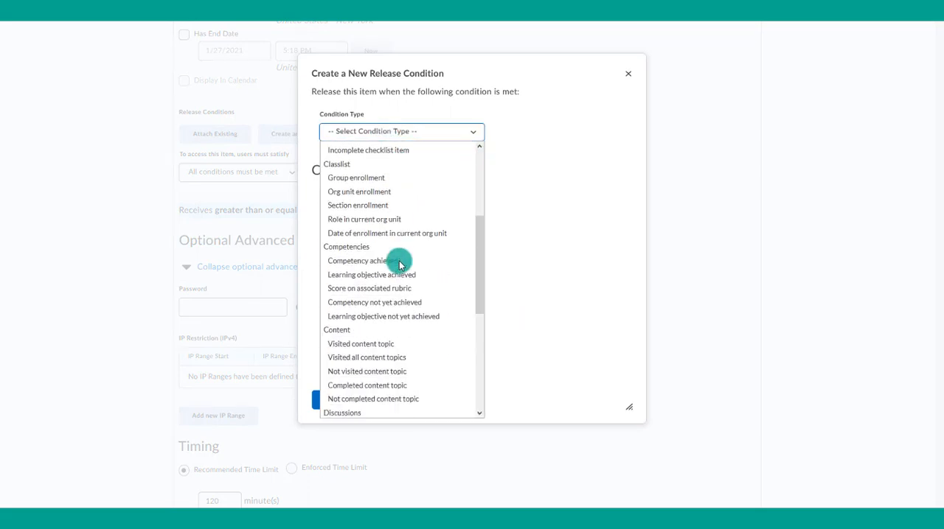
pyautogui.click(390, 309)
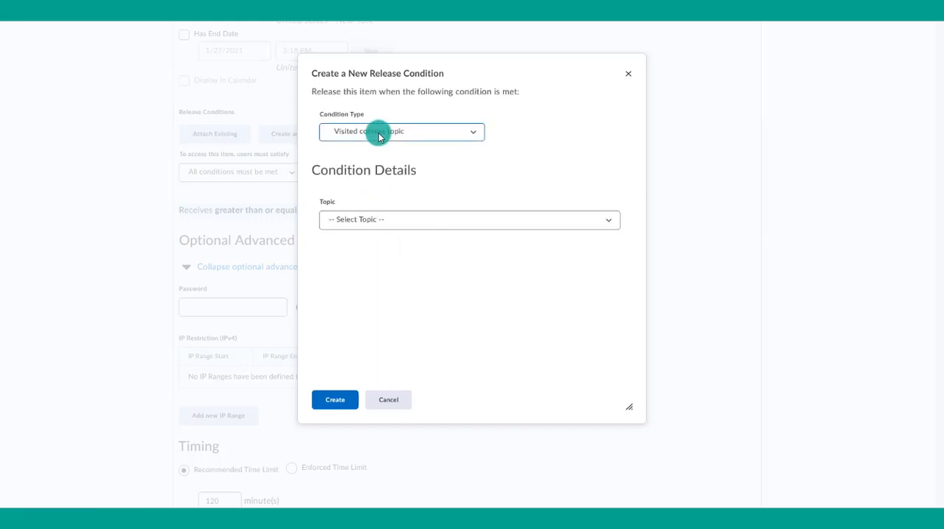
pyautogui.click(374, 223)
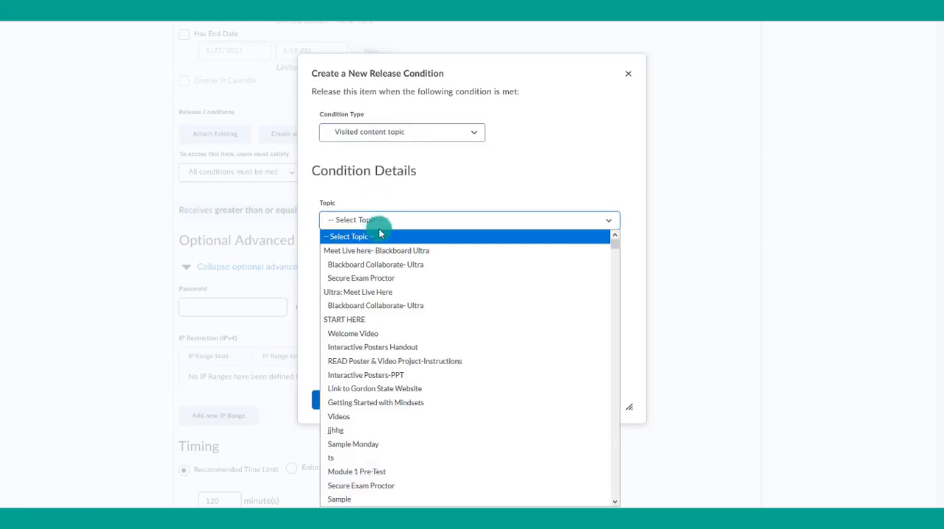
pyautogui.scroll(-1, 441, 420)
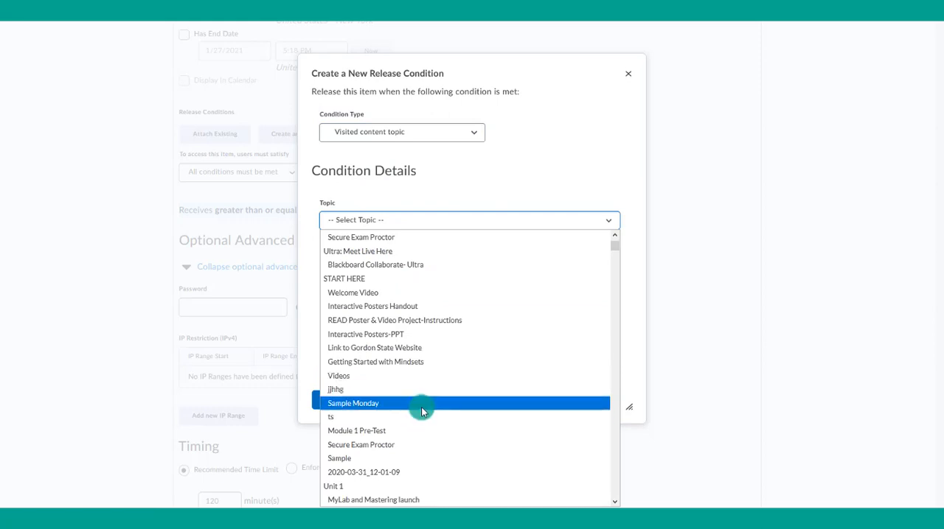
pyautogui.click(421, 320)
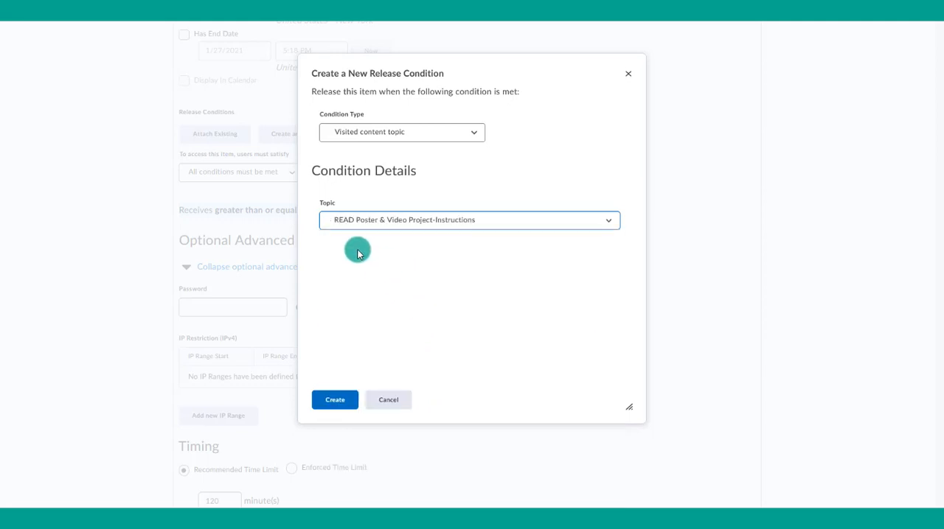
pyautogui.click(343, 403)
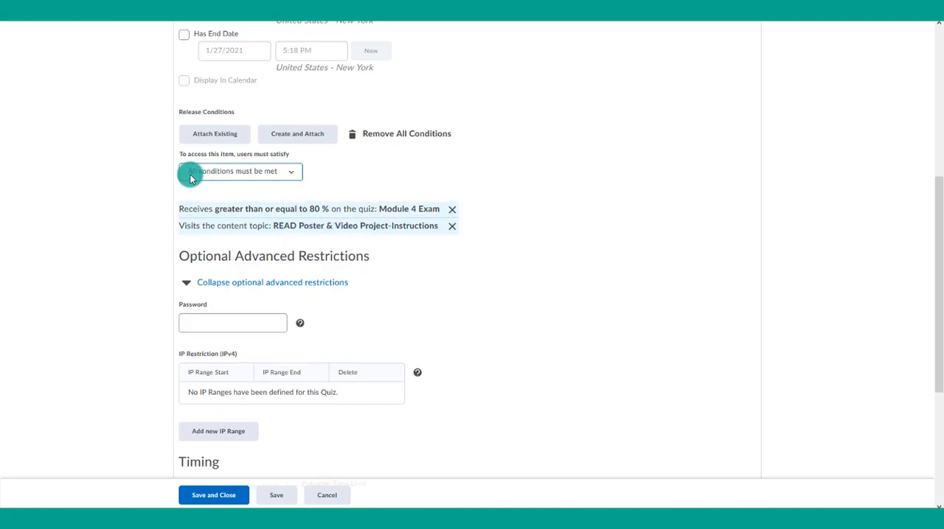
# - Switch the access requirement to "Any condition must be met" and back to "All conditions must be met"
pyautogui.click(240, 174)
pyautogui.click(236, 202)
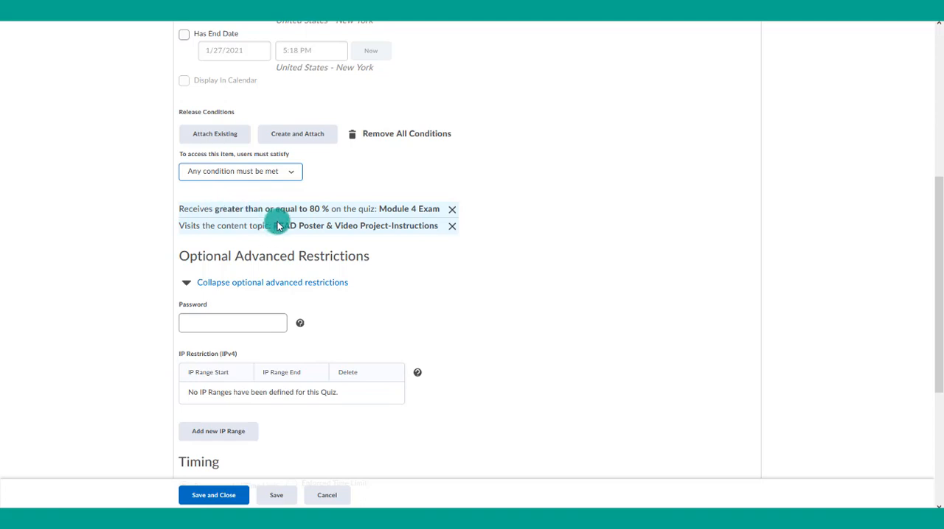
pyautogui.click(236, 173)
pyautogui.click(230, 185)
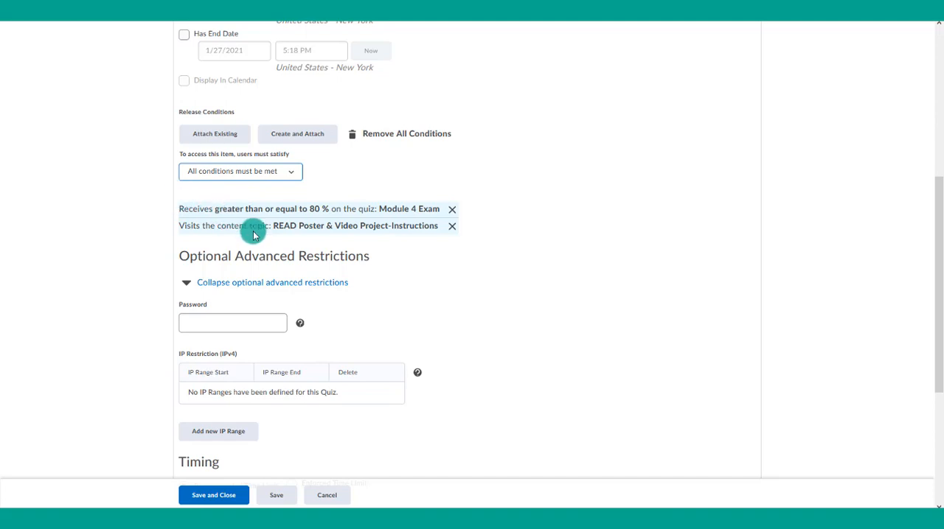
# - Save the Module 5 Pre-Test with its release conditions and close the quiz editor
pyautogui.click(214, 501)
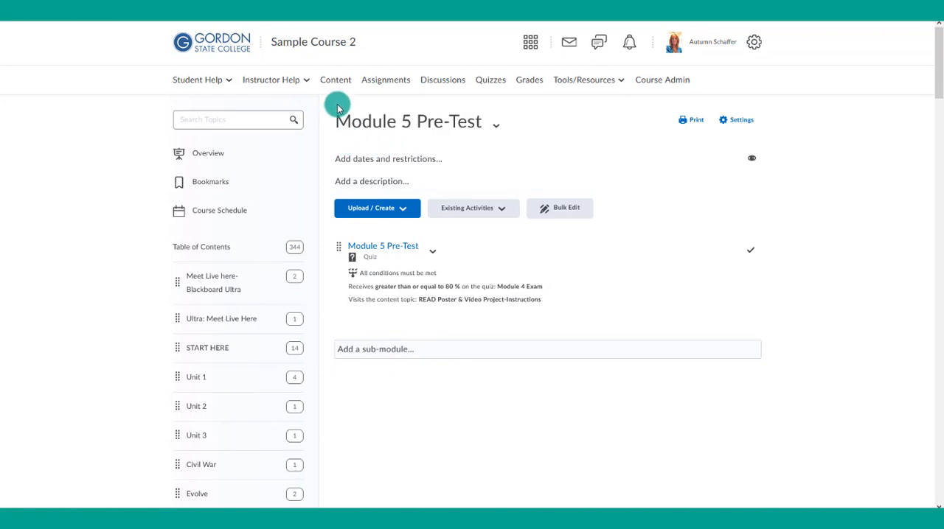
# - Add the copied text as the Module 5 Pre-Test module's description, stating that BOTH requirements must be completed before attempting Quiz 5
pyautogui.click(349, 185)
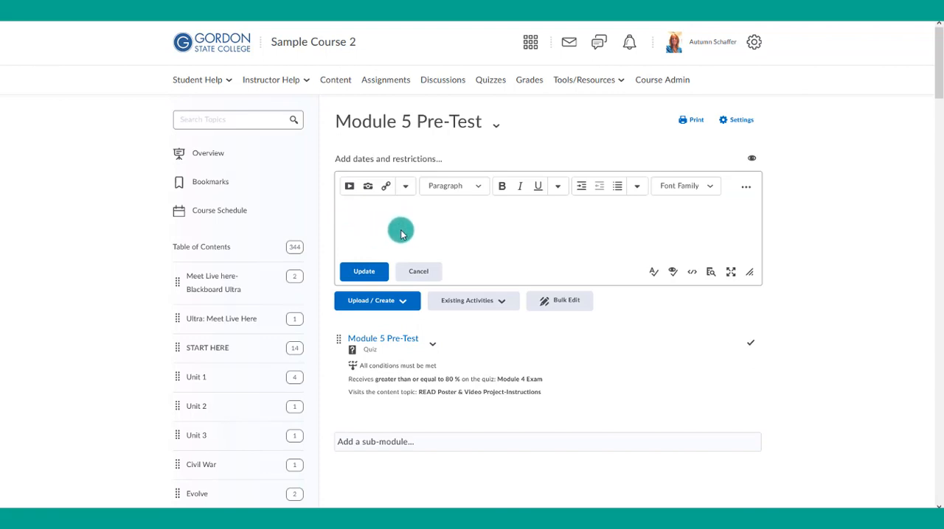
pyautogui.write('You cannot attempt Quiz 5 until you have completed BOTH of the following: -Scored 80% or higher on Module 4 Exam -Reviewed the Read poster instructions')
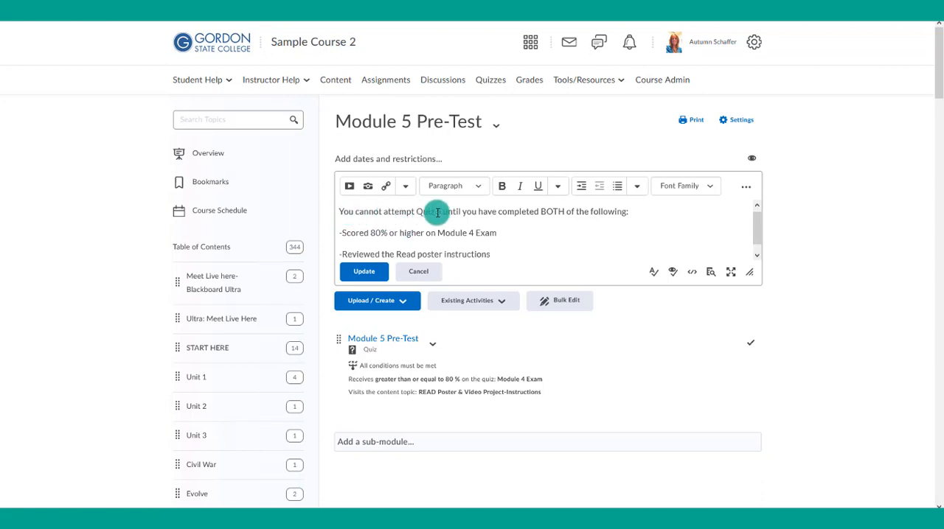
pyautogui.click(369, 277)
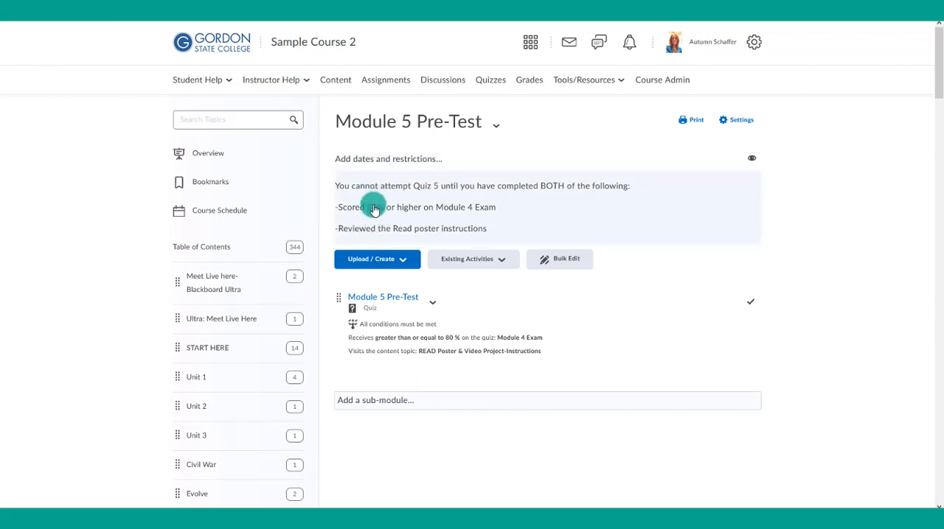
# - Copy the requirement text from the Module 5 Pre-Test module's description and go to the course's quiz management list
pyautogui.click(463, 230)
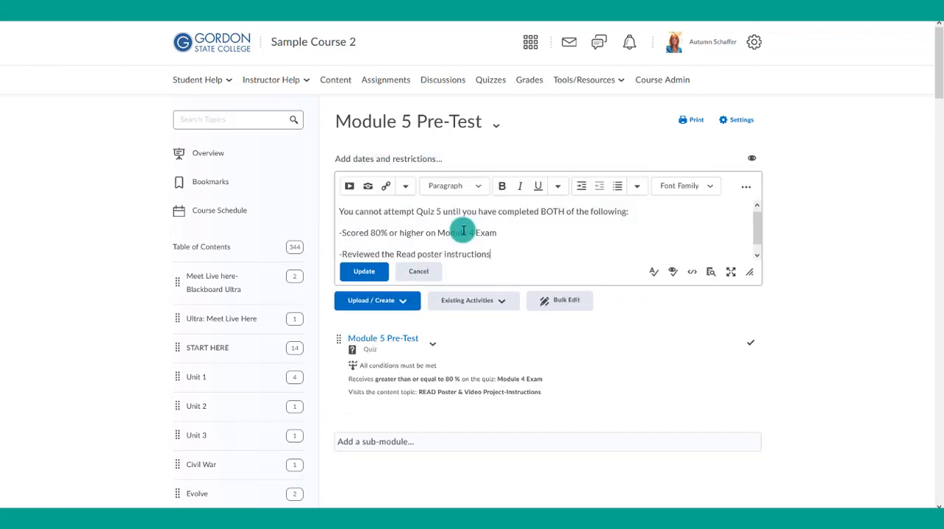
pyautogui.moveTo(485, 251); pyautogui.dragTo(342, 214)
pyautogui.hotkey('ctrl', 'c')
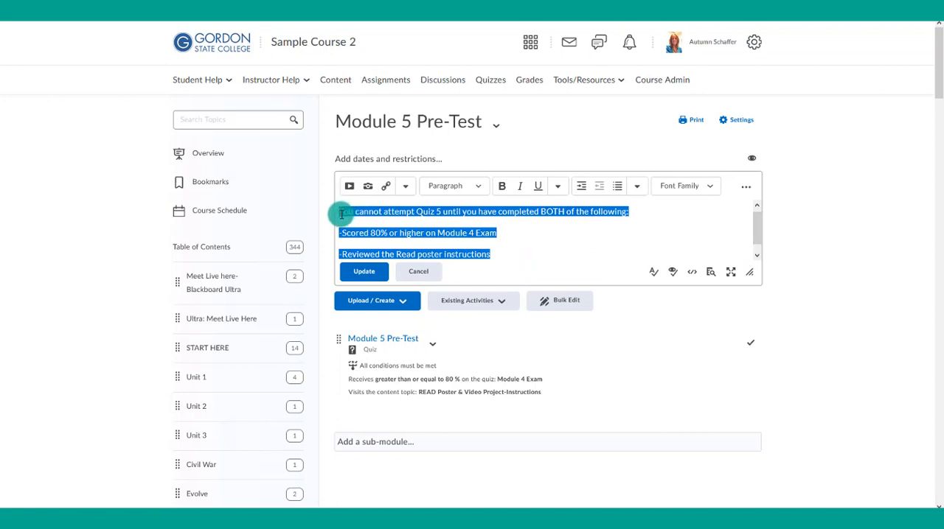
pyautogui.click(432, 344)
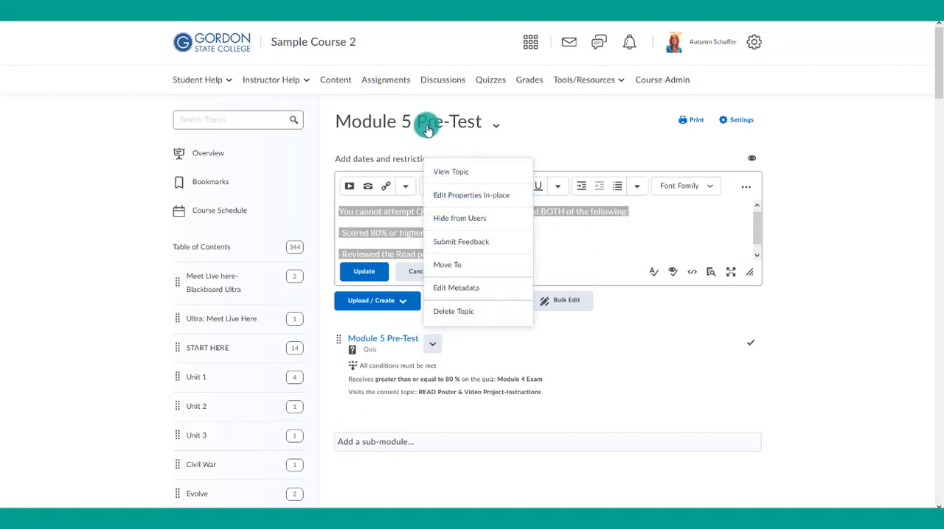
pyautogui.click(487, 83)
pyautogui.click(485, 84)
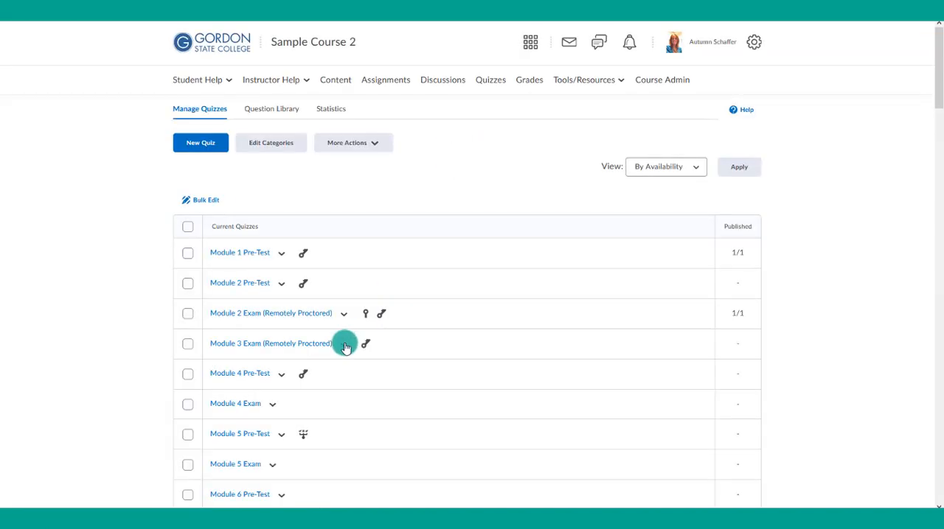
# - Open the Module 5 Pre-Test quiz for editing, add the copied requirement text as its description, and save and close it
pyautogui.scroll(-2, 279, 331)
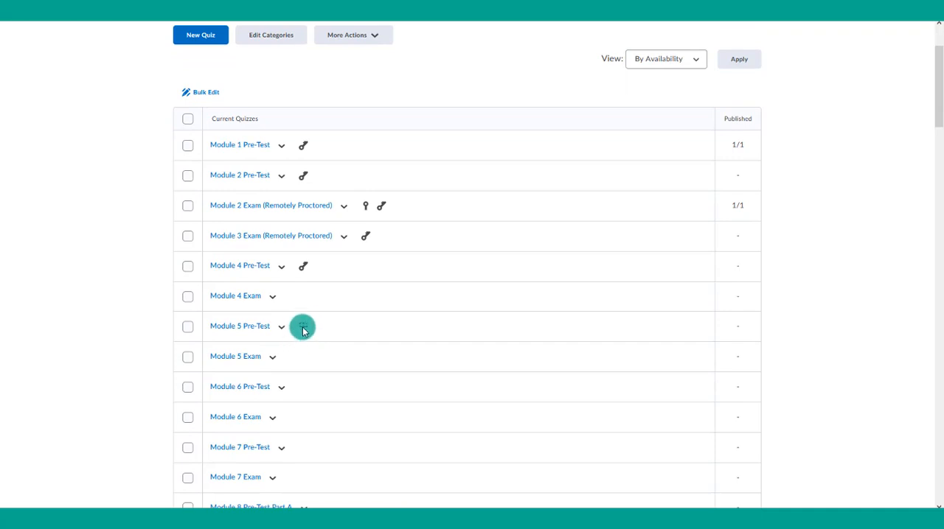
pyautogui.moveTo(303, 329)
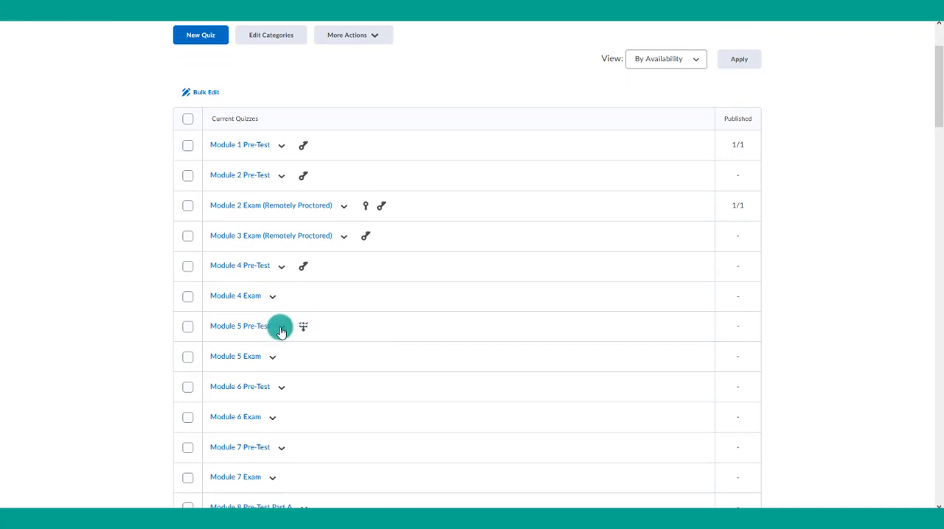
pyautogui.click(281, 327)
pyautogui.click(290, 128)
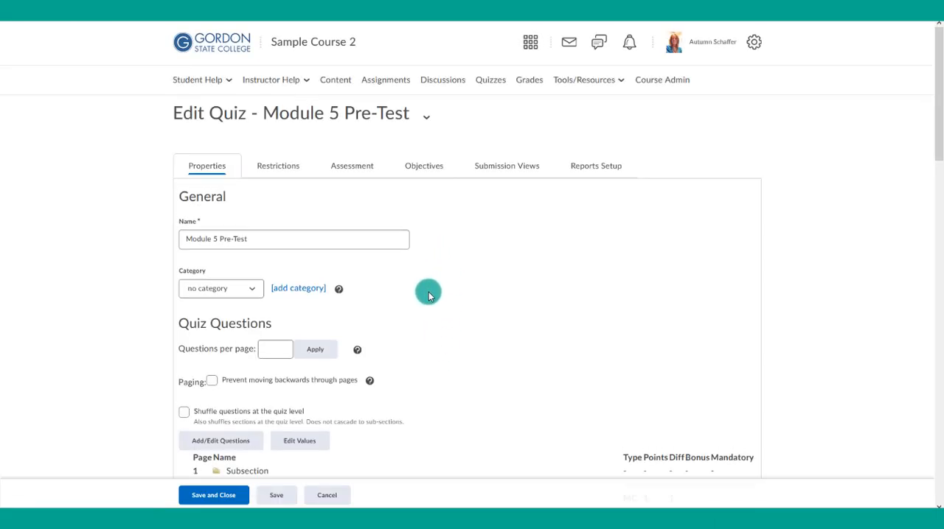
pyautogui.scroll(-8, 427, 290)
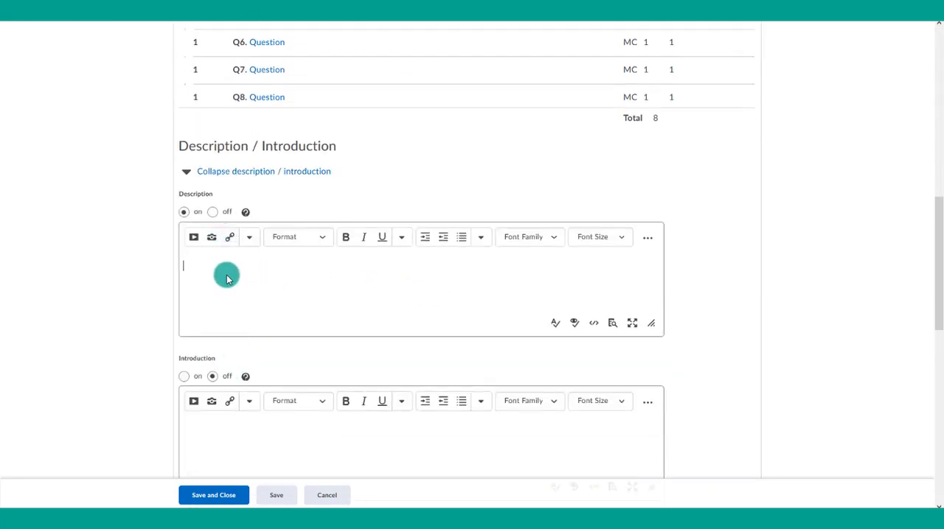
pyautogui.hotkey('ctrl', 'v')
pyautogui.click(225, 492)
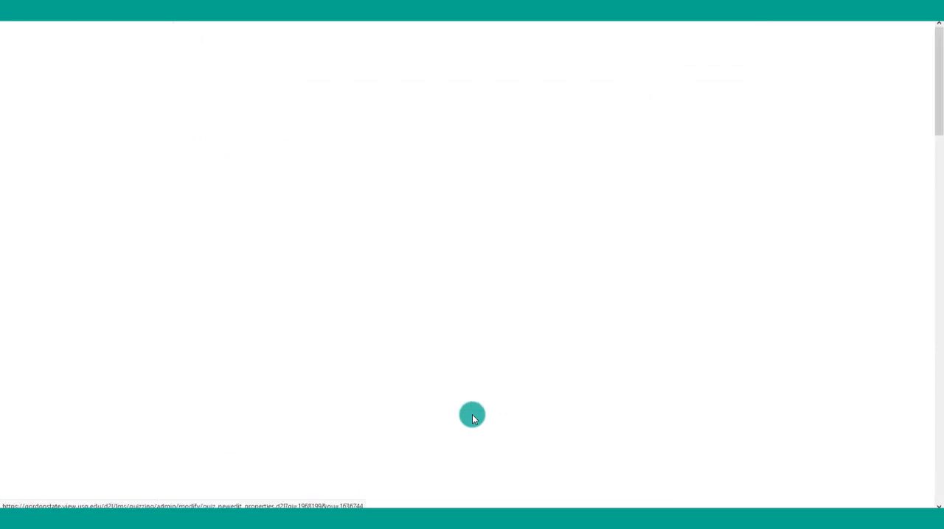
# - Impersonate the second numbered sample student account from the classlist
pyautogui.click(586, 80)
pyautogui.click(568, 213)
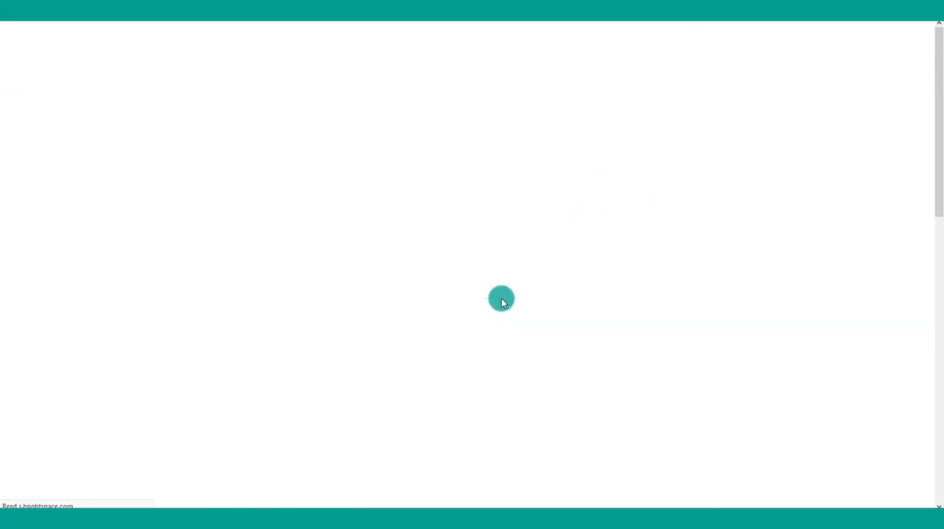
pyautogui.scroll(-4, 393, 374)
pyautogui.scroll(-3, 393, 375)
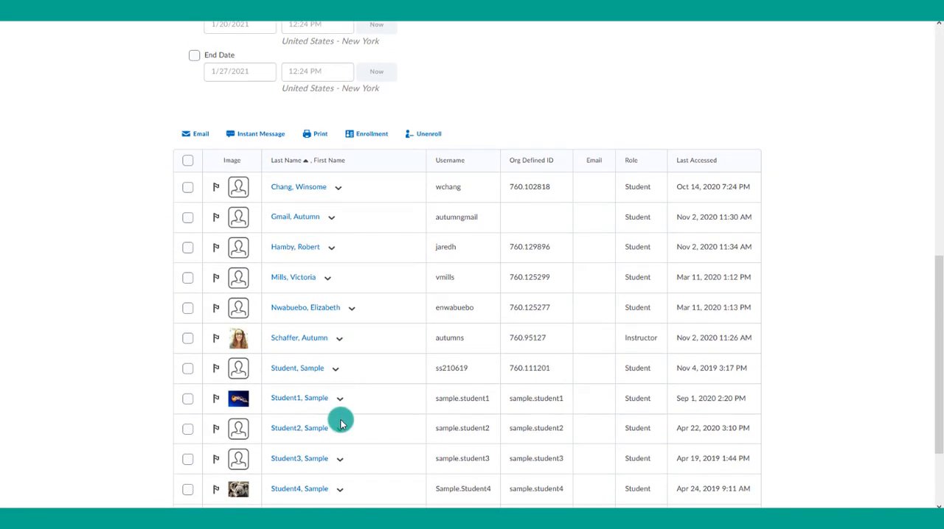
pyautogui.click(339, 428)
pyautogui.click(345, 305)
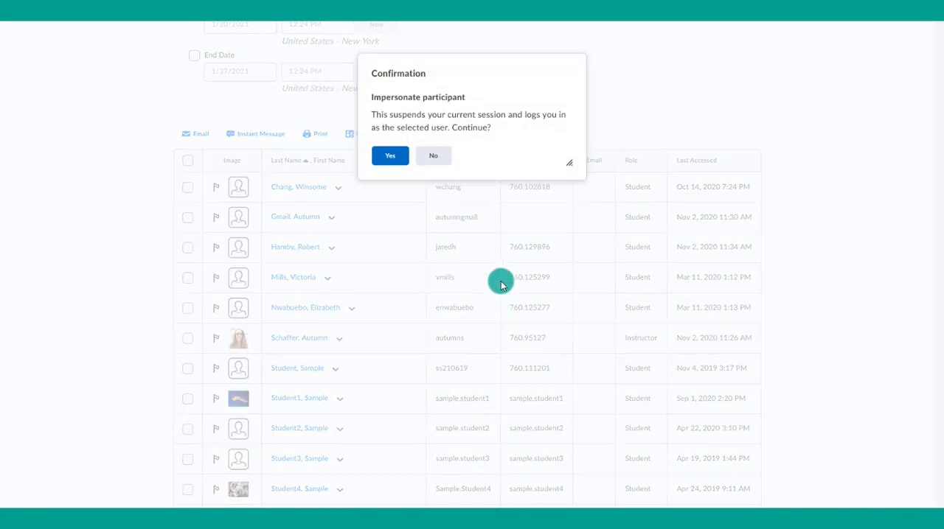
pyautogui.click(390, 157)
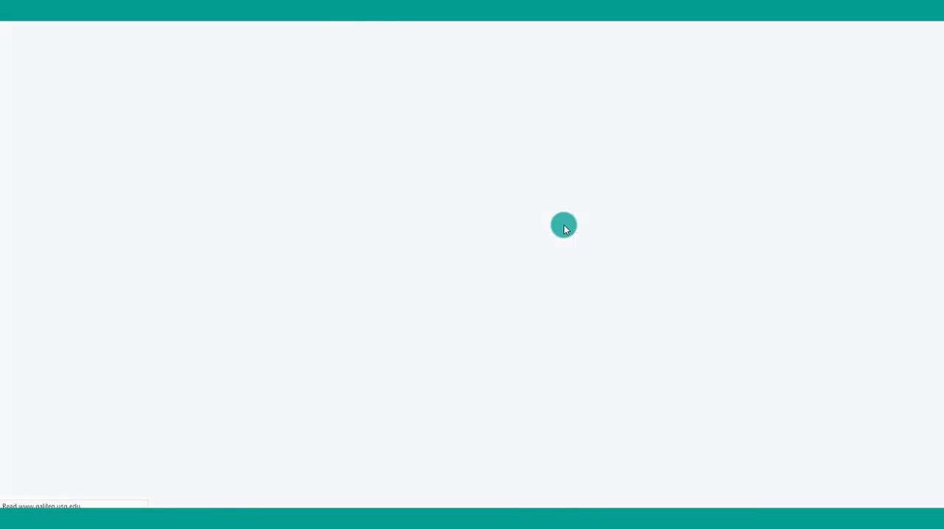
# - View the quiz list as the student and open the Module 5 Pre-Test to check its restrictions
pyautogui.click(440, 82)
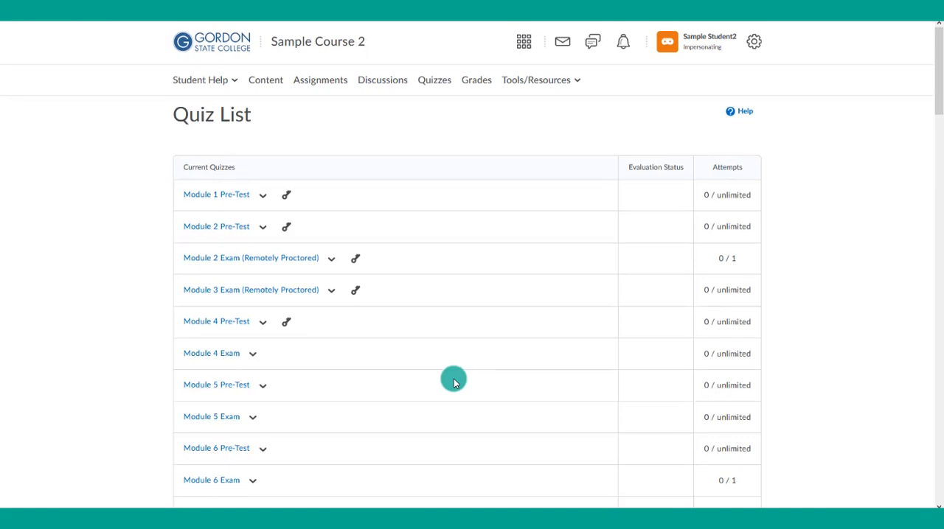
pyautogui.scroll(-2, 453, 382)
pyautogui.click(229, 283)
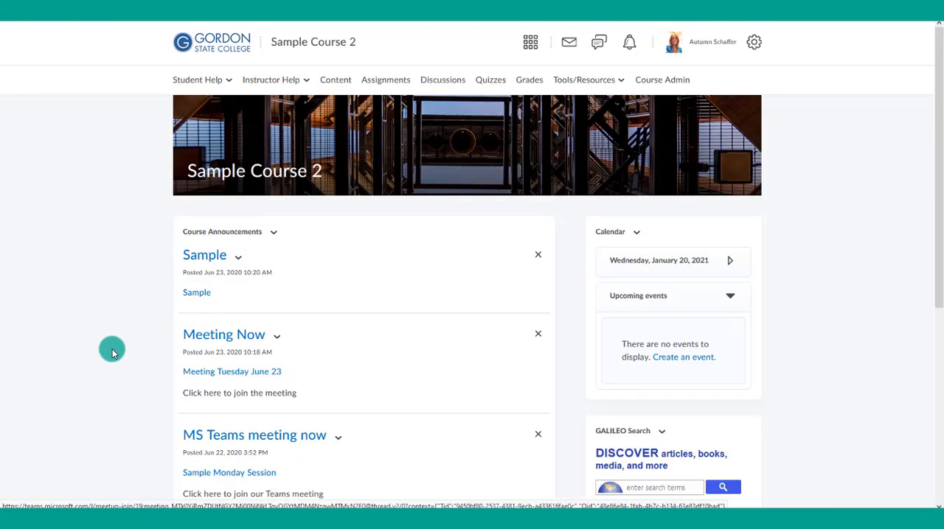
# - In the START HERE content module, edit the Interactive Posters Handout's properties in place and open its dates and restrictions
pyautogui.click(338, 86)
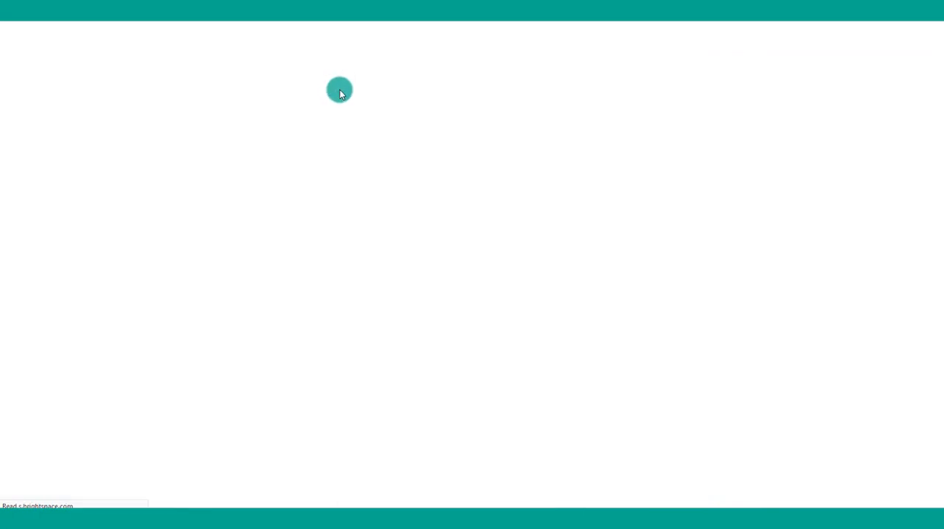
pyautogui.scroll(-2, 202, 413)
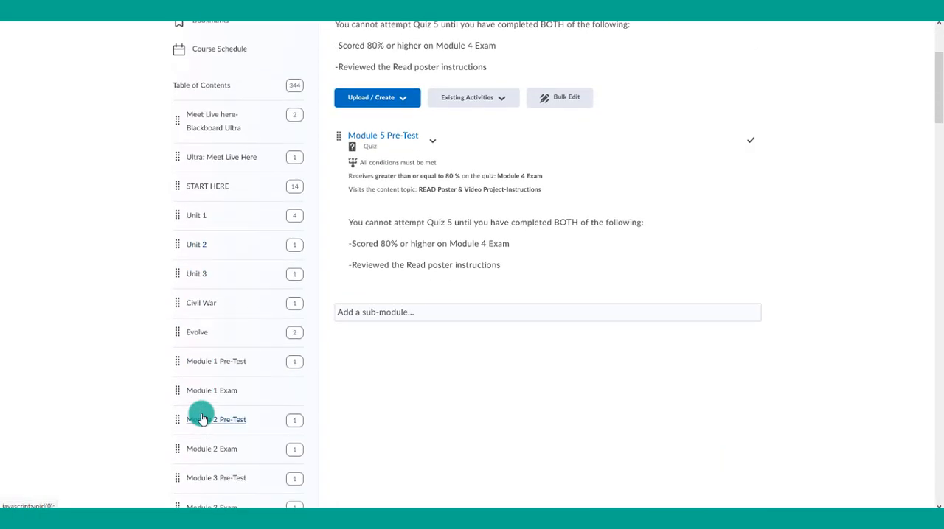
pyautogui.click(206, 303)
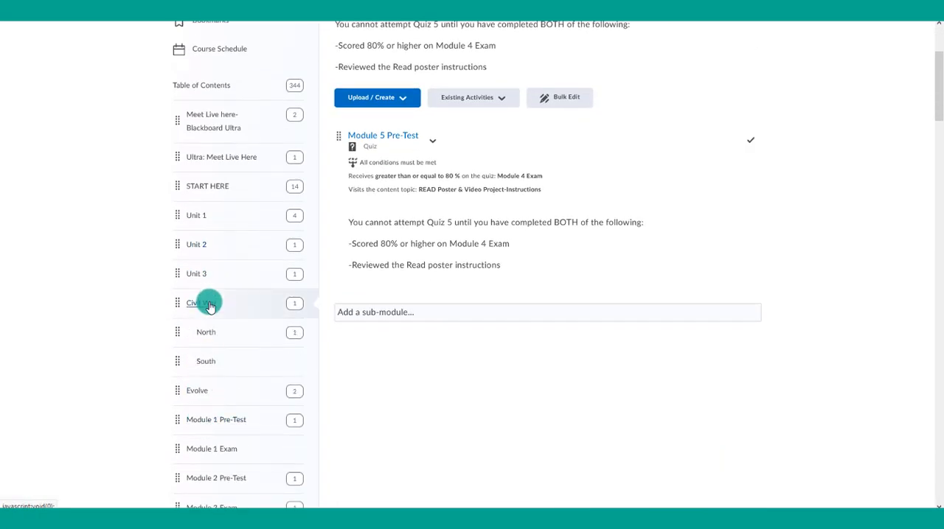
pyautogui.scroll(-2, 208, 306)
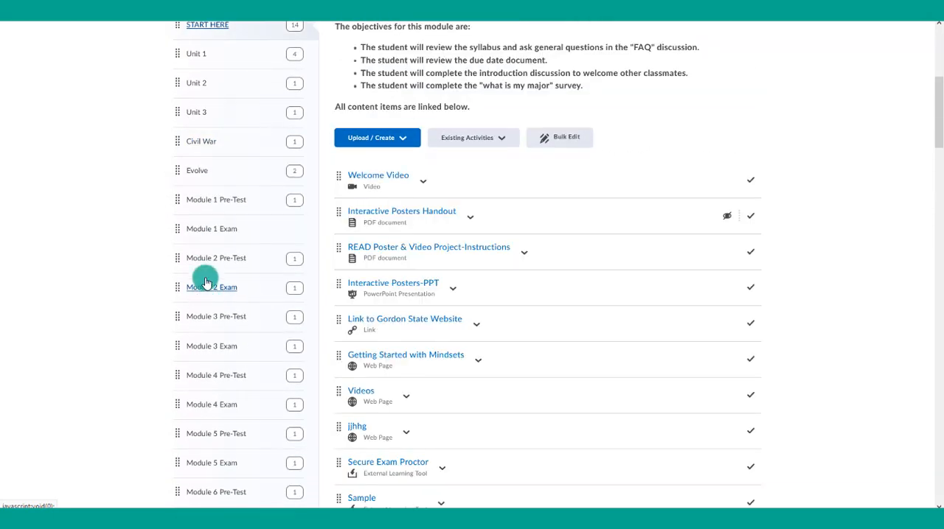
pyautogui.click(471, 218)
pyautogui.click(490, 268)
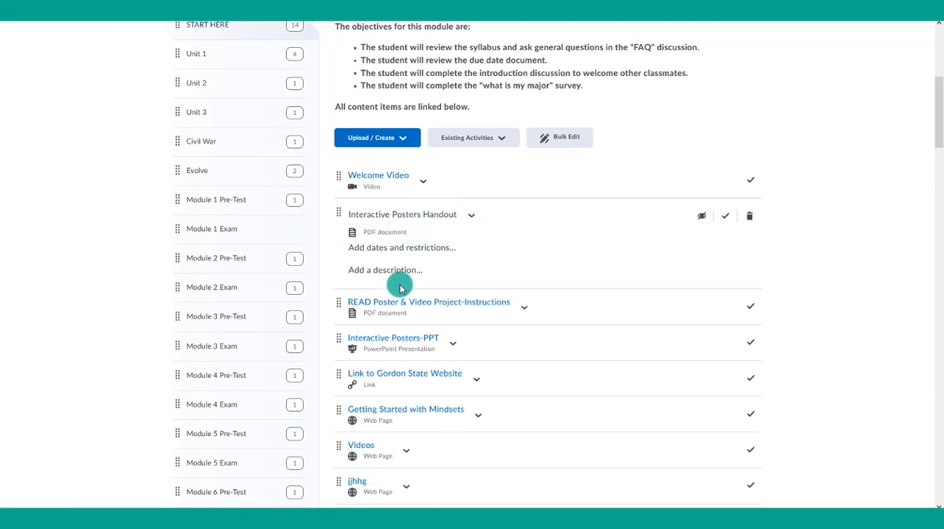
pyautogui.click(370, 252)
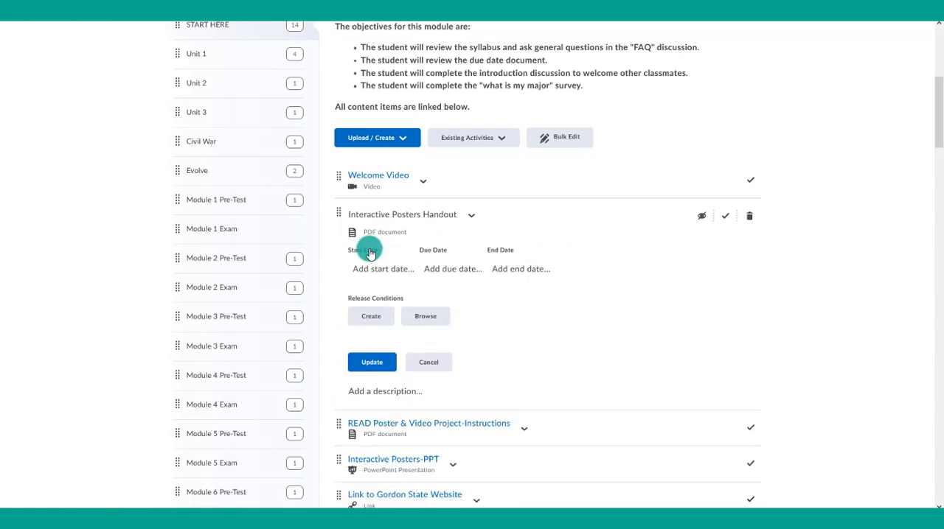
# - Browse the existing release conditions available for the Interactive Posters Handout and close the list without attaching any
pyautogui.click(426, 317)
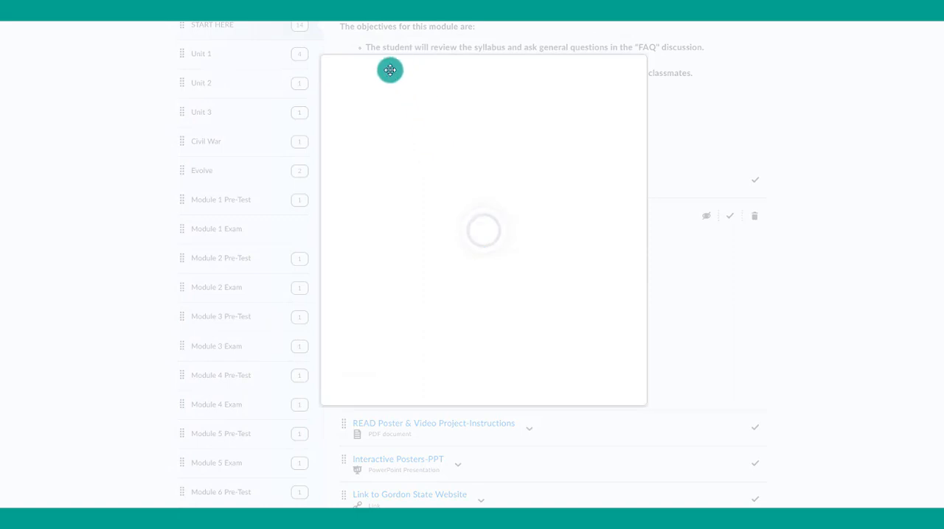
pyautogui.moveTo(388, 69); pyautogui.dragTo(124, 35)
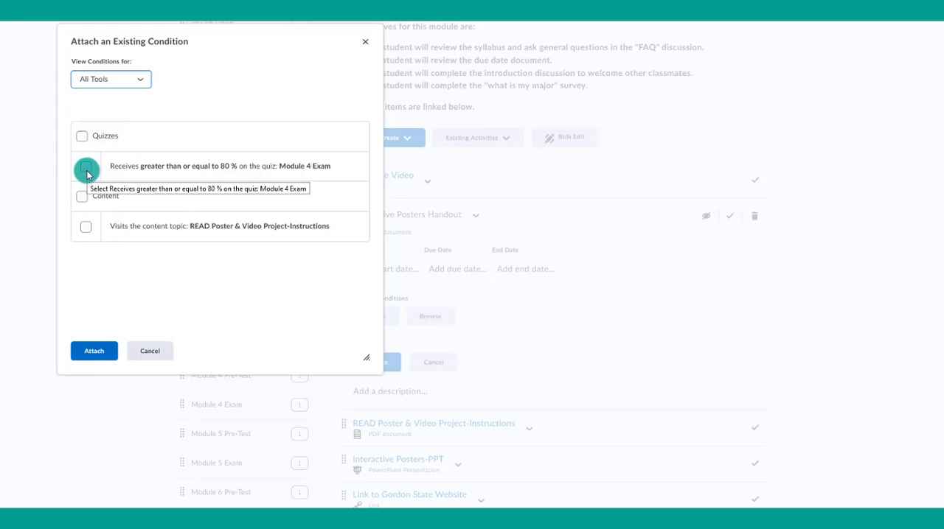
pyautogui.click(365, 42)
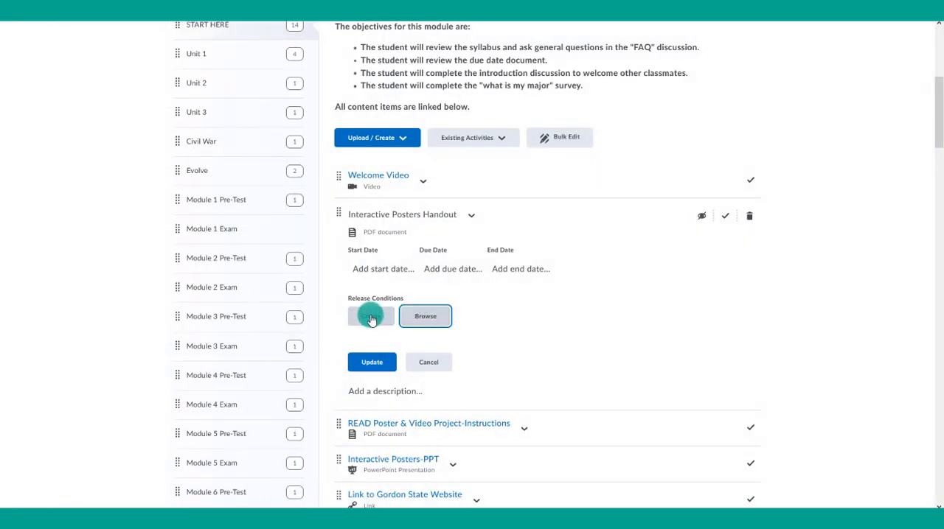
# - Start a new release condition for the Interactive Posters Handout with the condition type "Posts authored in topic"
pyautogui.click(363, 321)
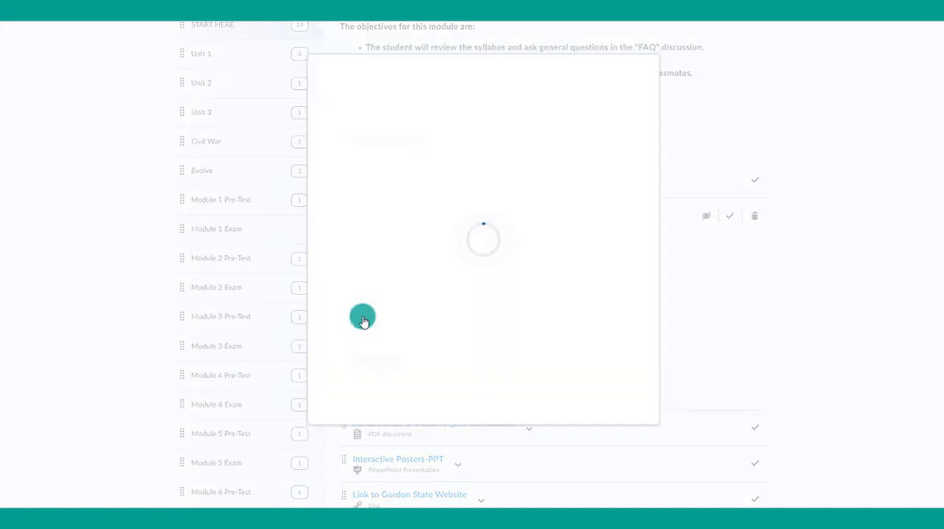
pyautogui.click(374, 132)
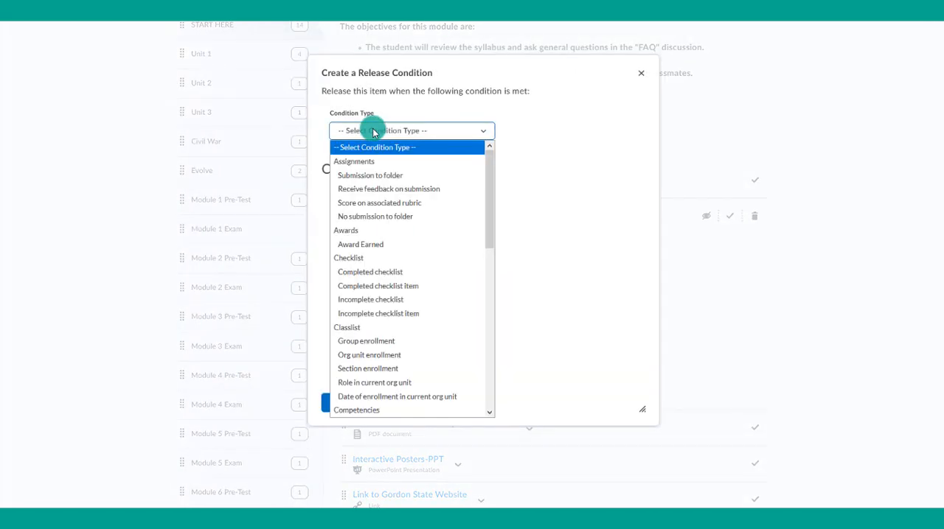
pyautogui.scroll(-3, 402, 271)
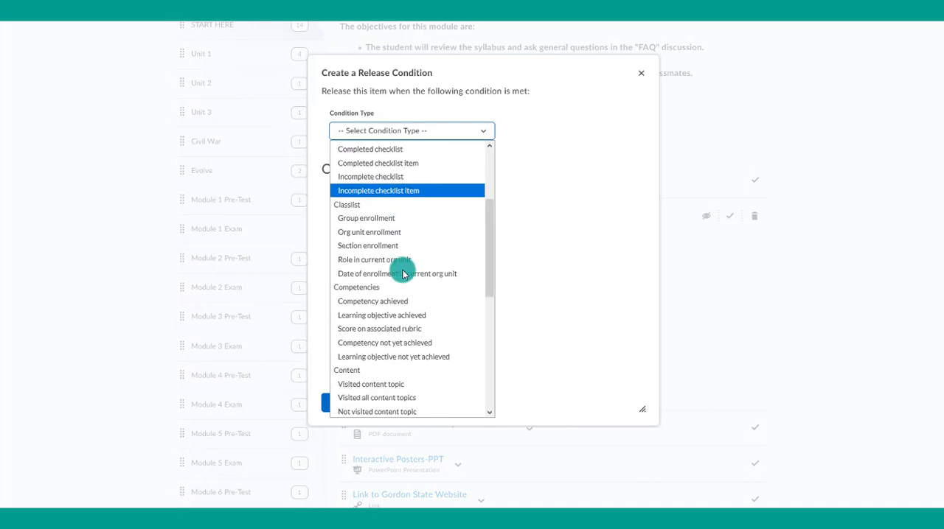
pyautogui.scroll(-2, 401, 273)
pyautogui.scroll(-2, 402, 274)
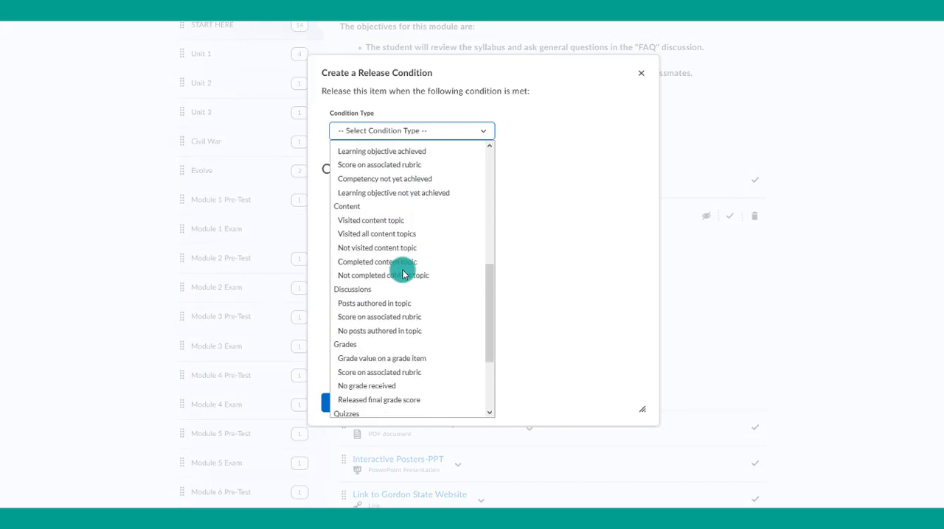
pyautogui.scroll(-1, 402, 275)
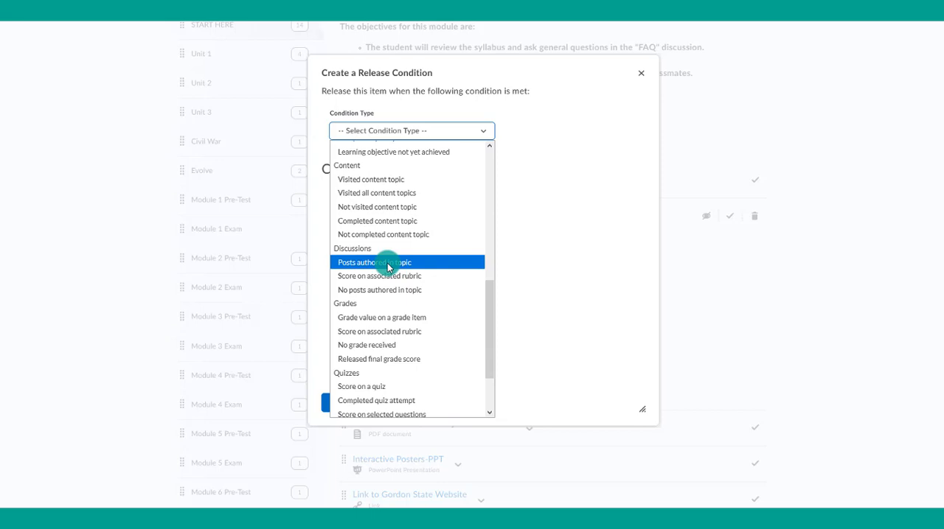
pyautogui.click(387, 263)
# - Require 1 post in Discussion 1 with type "New Threads Only", create the condition, and update the handout's restrictions
pyautogui.click(366, 219)
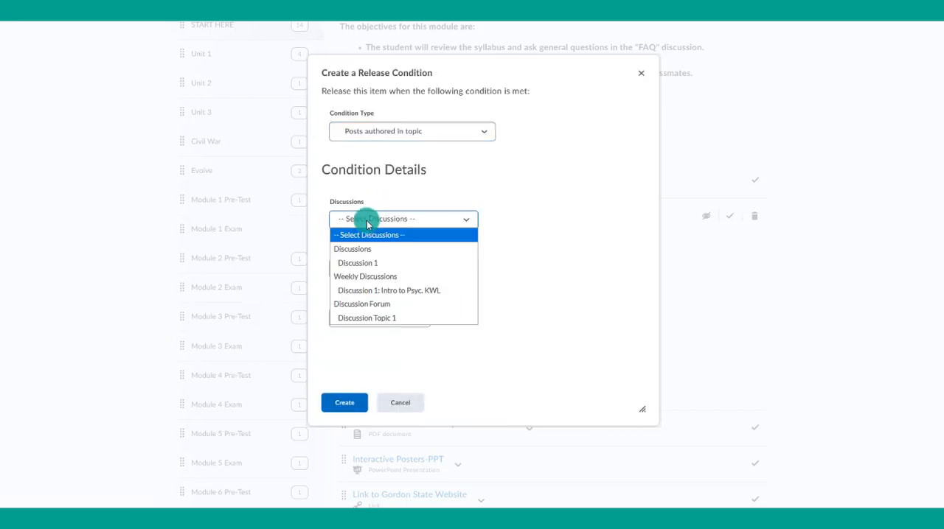
pyautogui.click(368, 263)
pyautogui.click(354, 269)
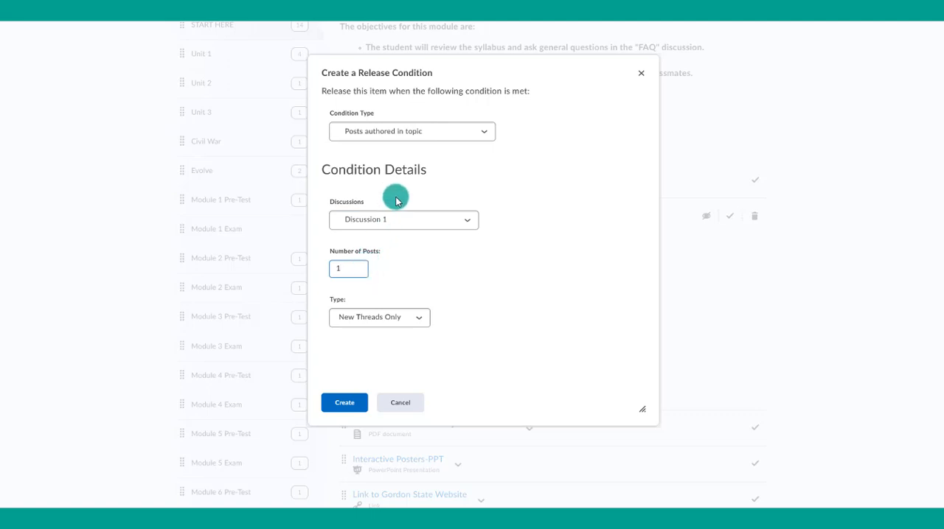
pyautogui.click(344, 403)
pyautogui.click(369, 403)
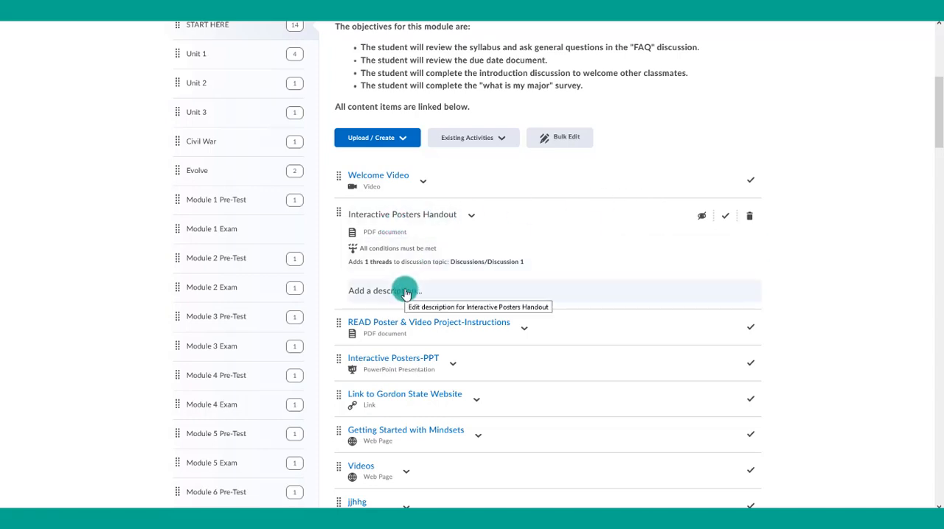
# - Add and save the description "So you will not able to open this file until you post in Discussion 1." for the Interactive Posters Handout
pyautogui.click(384, 294)
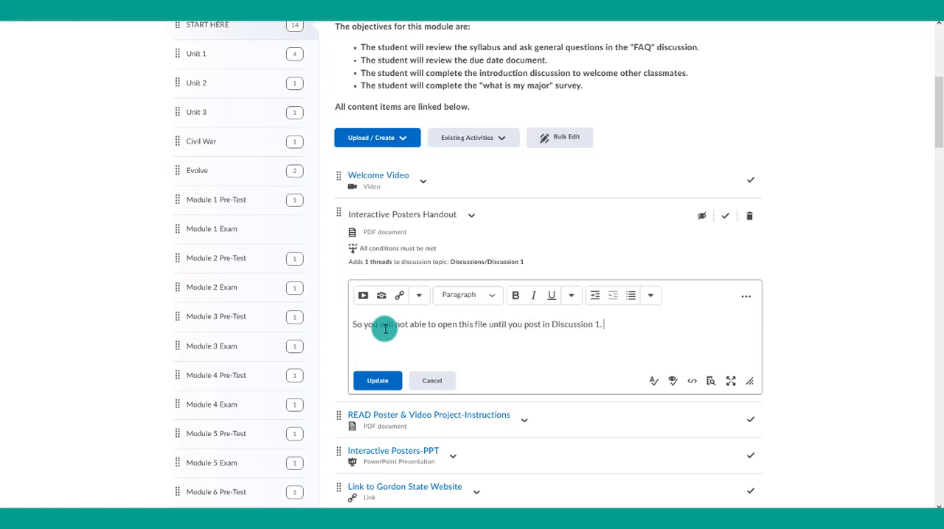
pyautogui.click(384, 378)
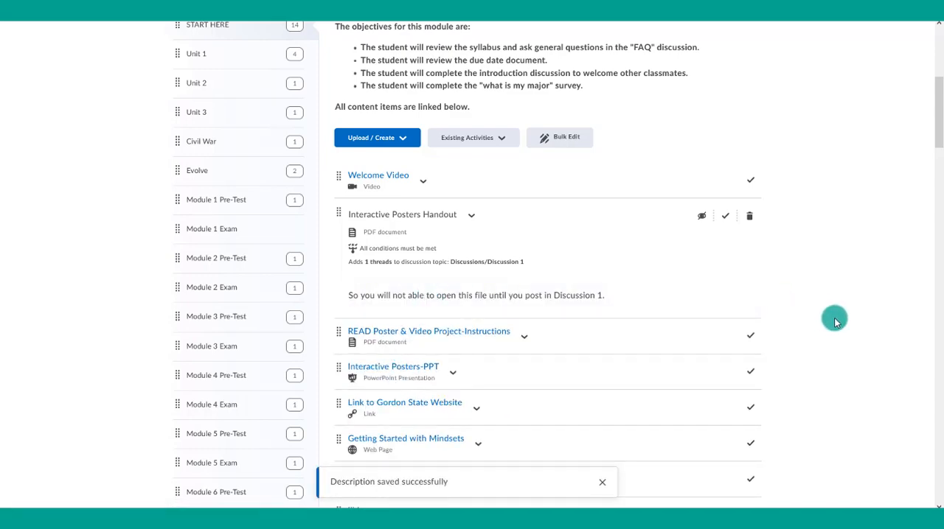
pyautogui.scroll(5, 836, 322)
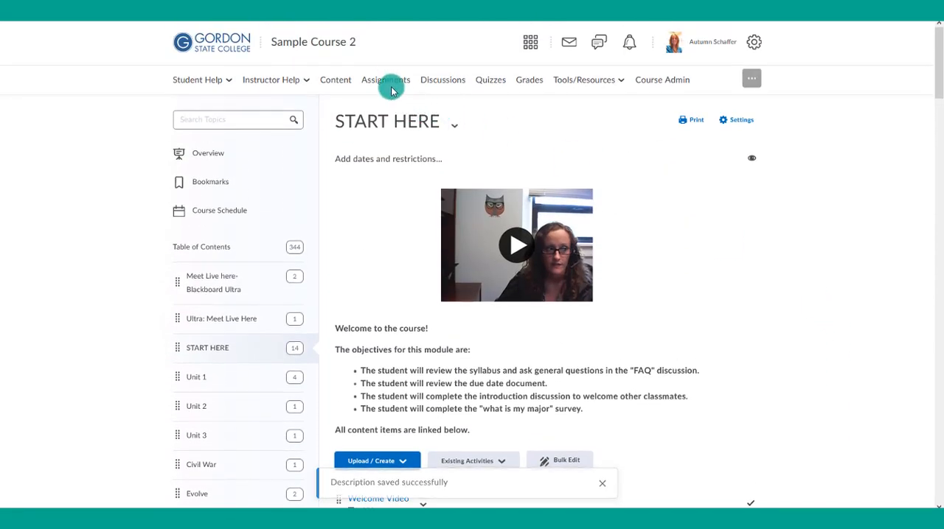
# - Open the Lab Paper Report assignment for editing and go to its restrictions, down to the release conditions
pyautogui.click(387, 82)
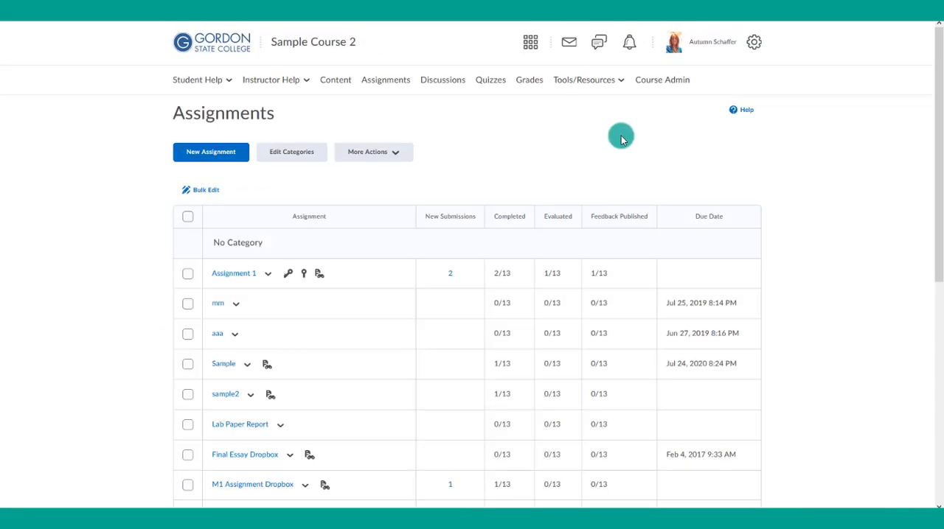
pyautogui.scroll(-1, 347, 307)
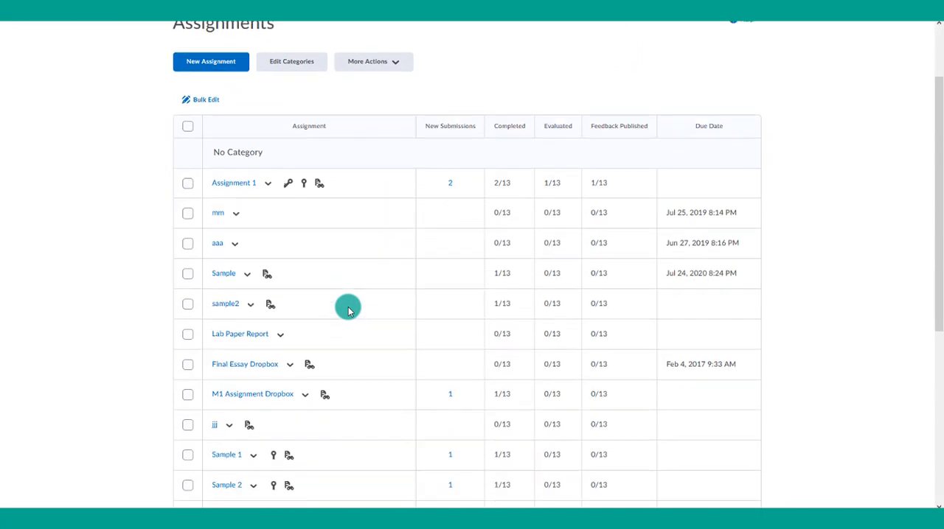
pyautogui.scroll(-1, 348, 311)
pyautogui.click(275, 321)
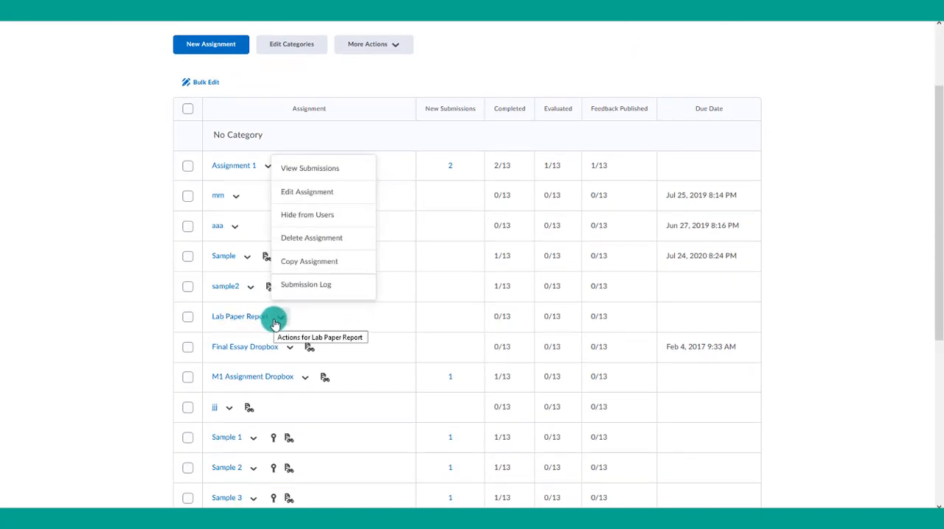
pyautogui.click(311, 188)
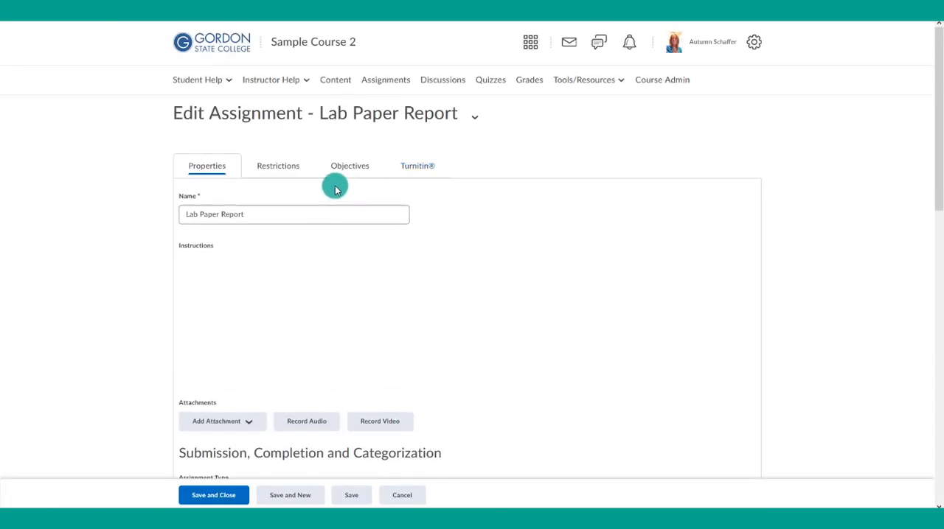
pyautogui.click(278, 166)
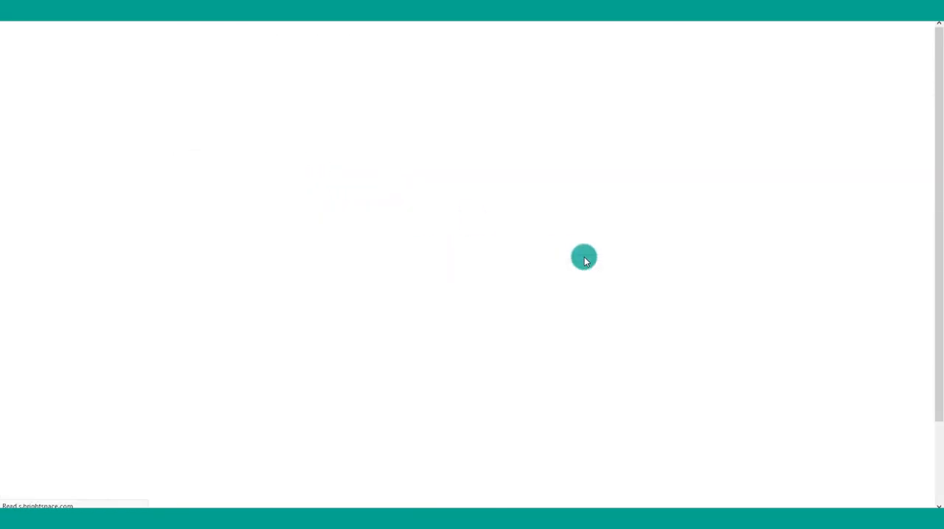
pyautogui.scroll(-2, 580, 325)
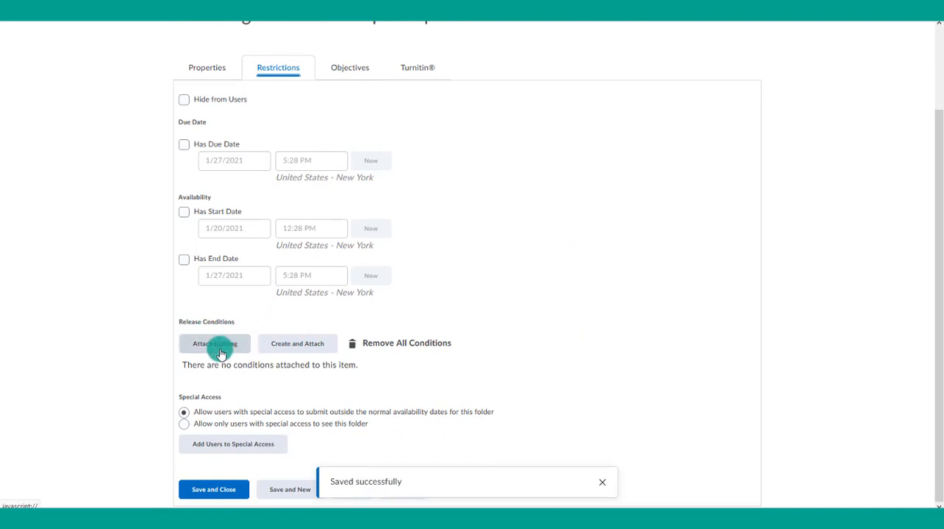
# - Start a new release condition for the Lab Paper Report with the condition type "Submission to folder"
pyautogui.click(303, 344)
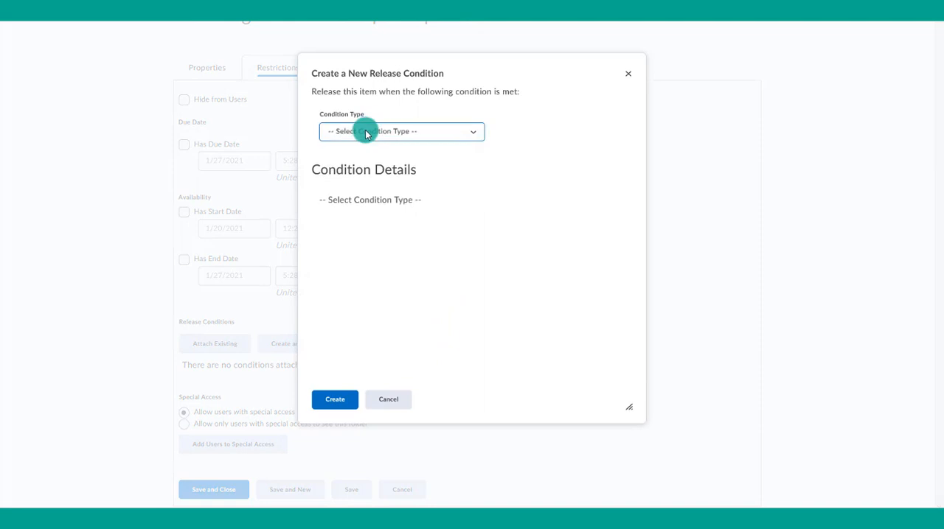
pyautogui.click(365, 132)
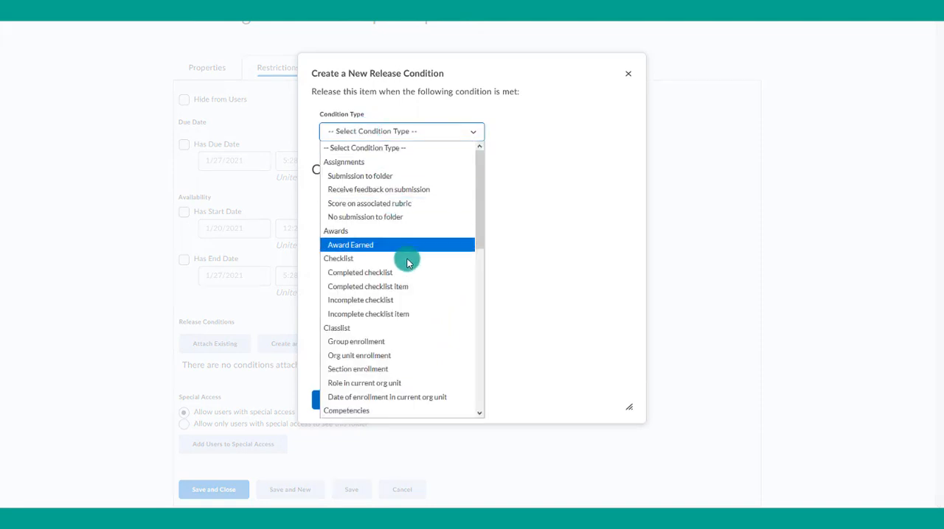
pyautogui.scroll(-3, 411, 278)
pyautogui.scroll(-2, 411, 279)
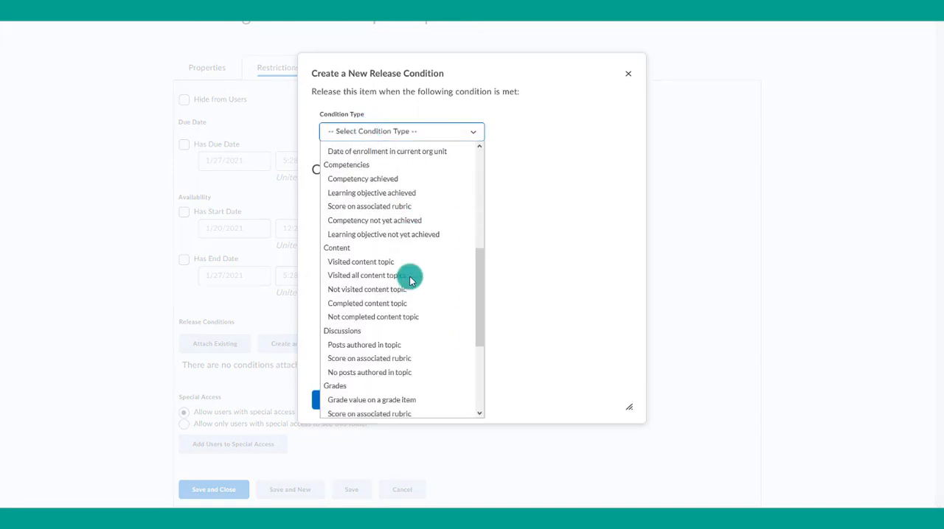
pyautogui.scroll(-2, 411, 280)
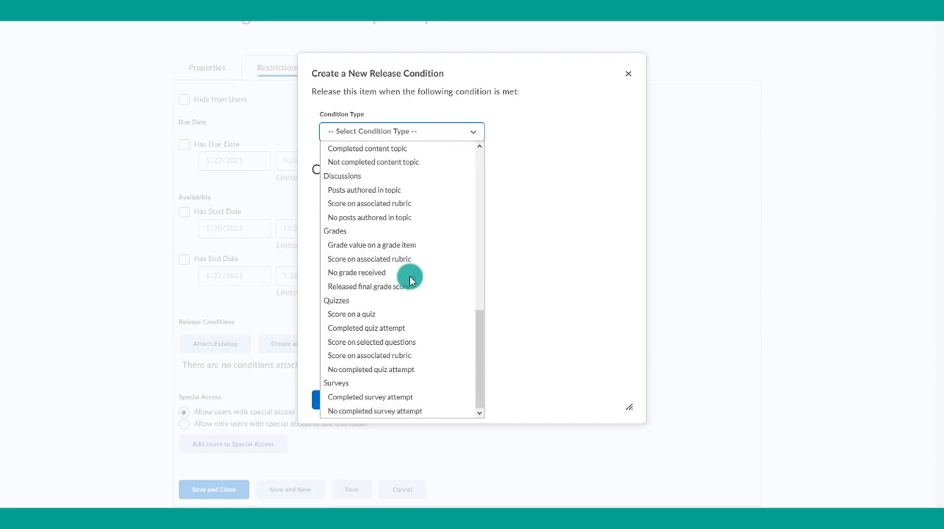
pyautogui.scroll(5, 410, 280)
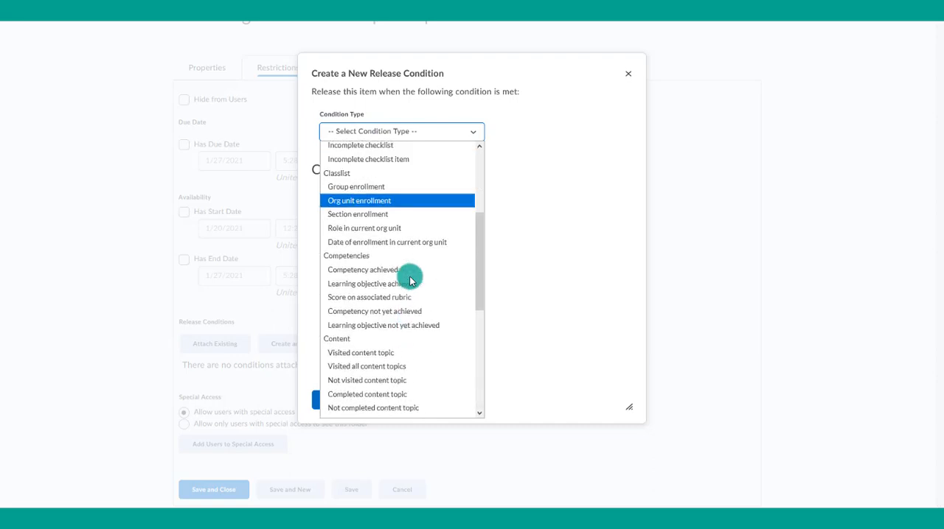
pyautogui.scroll(3, 411, 279)
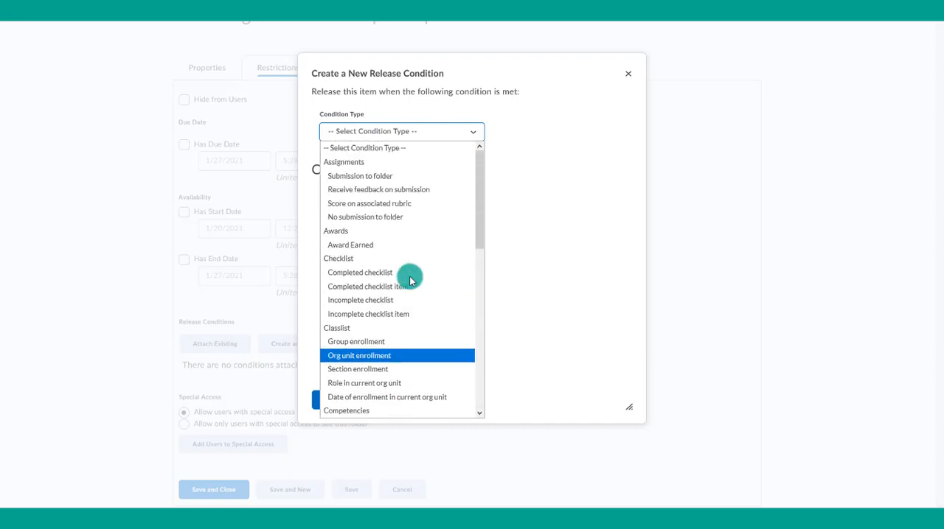
pyautogui.click(376, 177)
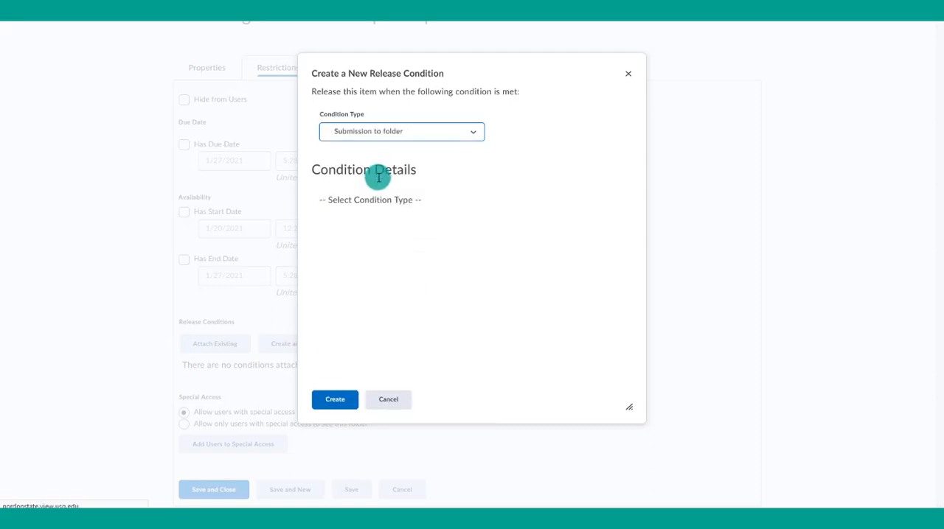
# - Select Assignment 1 as the required submission folder and create the condition for the Lab Paper Report
pyautogui.click(389, 221)
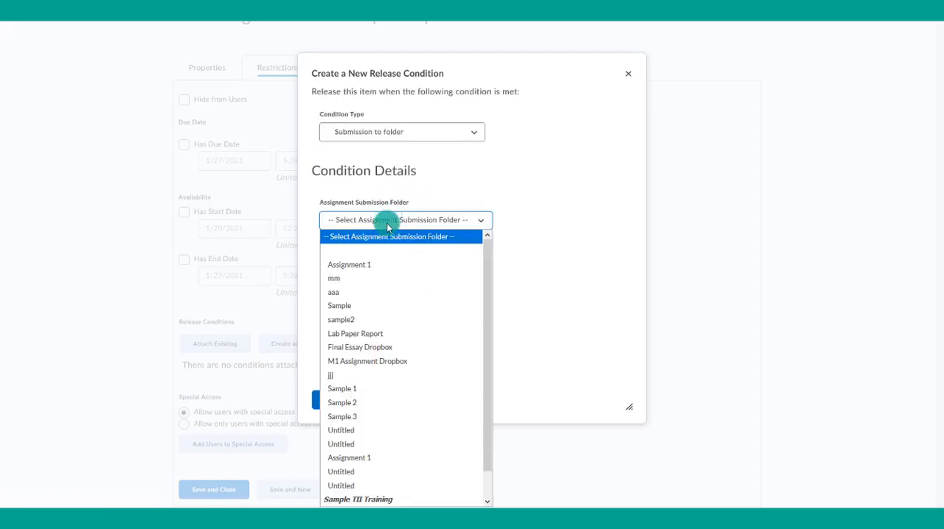
pyautogui.click(376, 264)
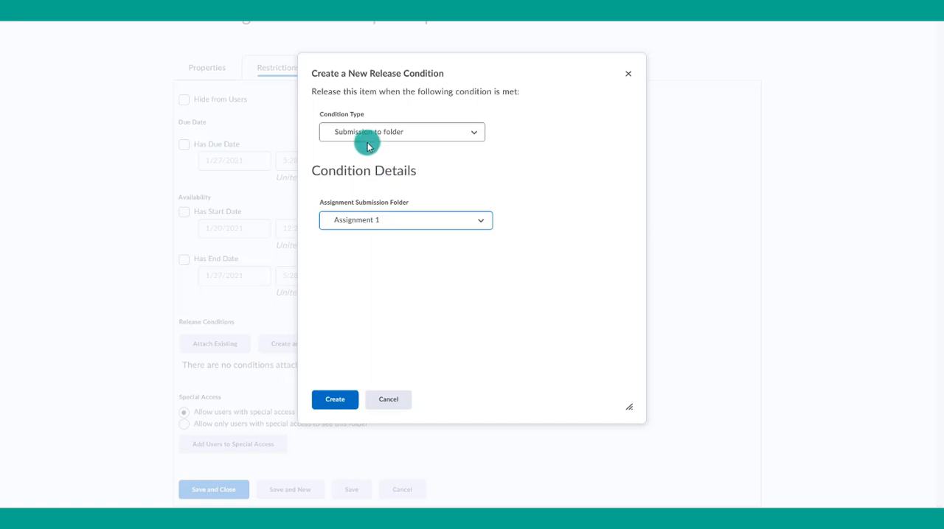
pyautogui.click(337, 398)
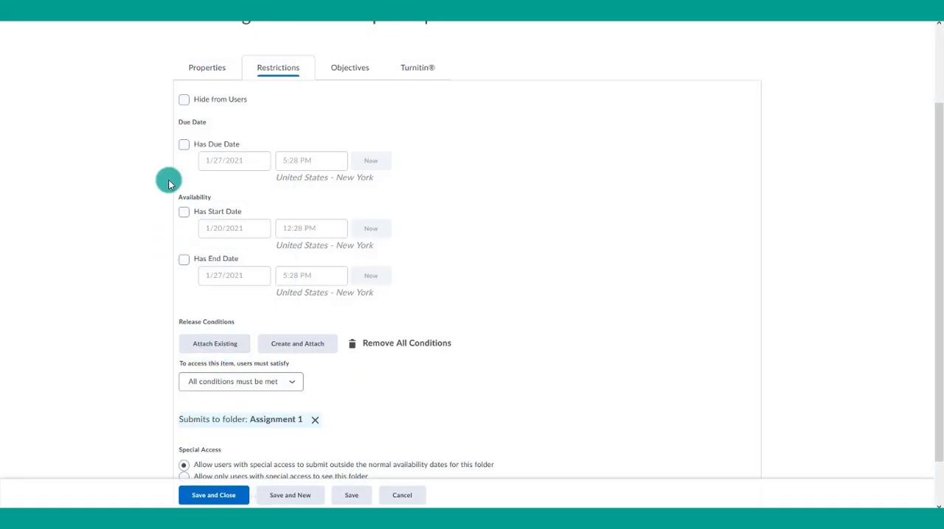
# - Add "**You will not be able to submit to this until you have submitted Assignment 1." below the existing assignment instructions, then save and close the assignment
pyautogui.scroll(2, 169, 158)
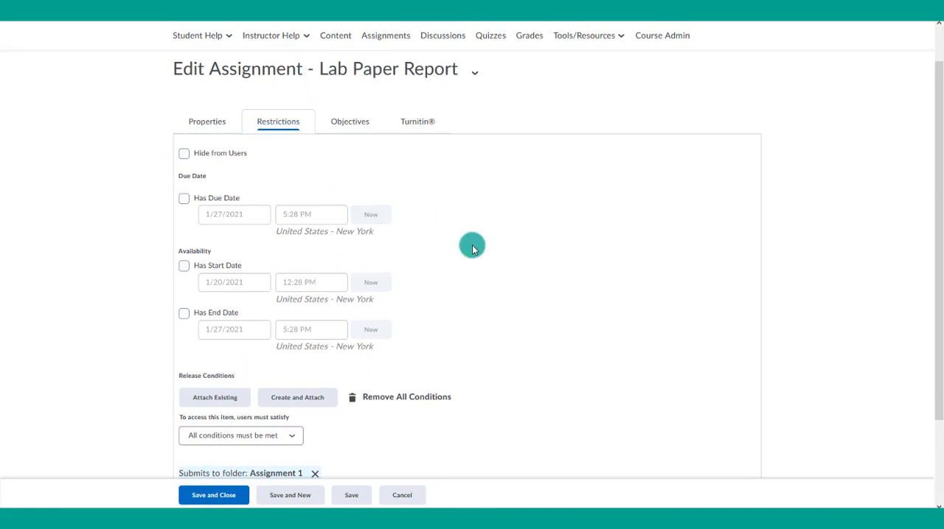
pyautogui.scroll(-2, 473, 248)
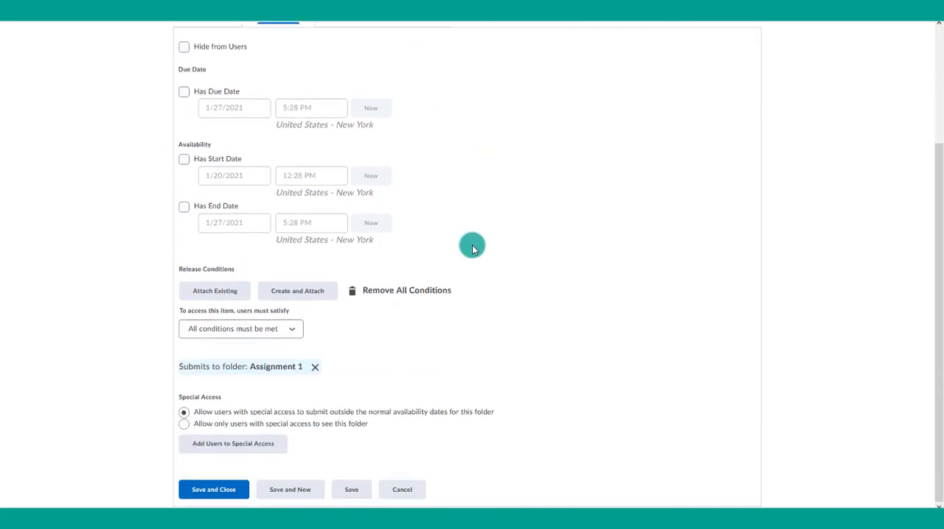
pyautogui.scroll(2, 474, 246)
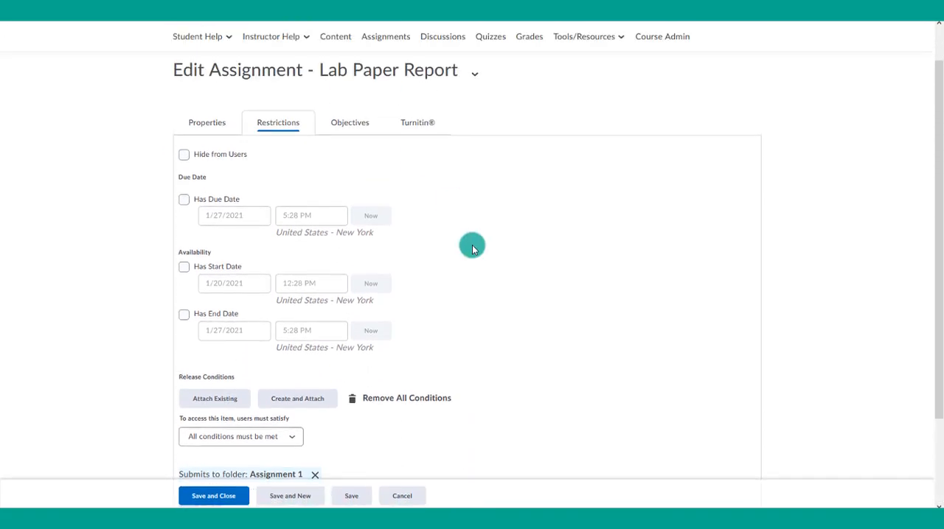
pyautogui.click(201, 125)
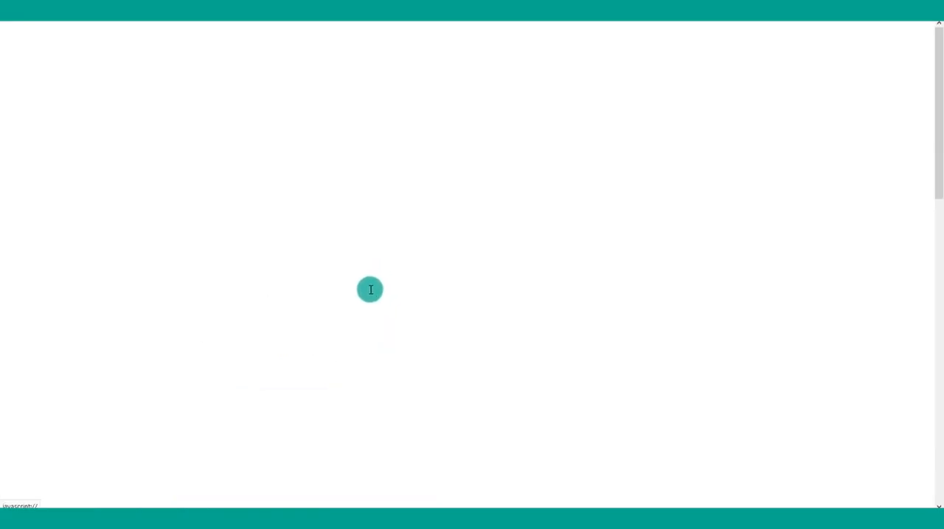
pyautogui.click(352, 302)
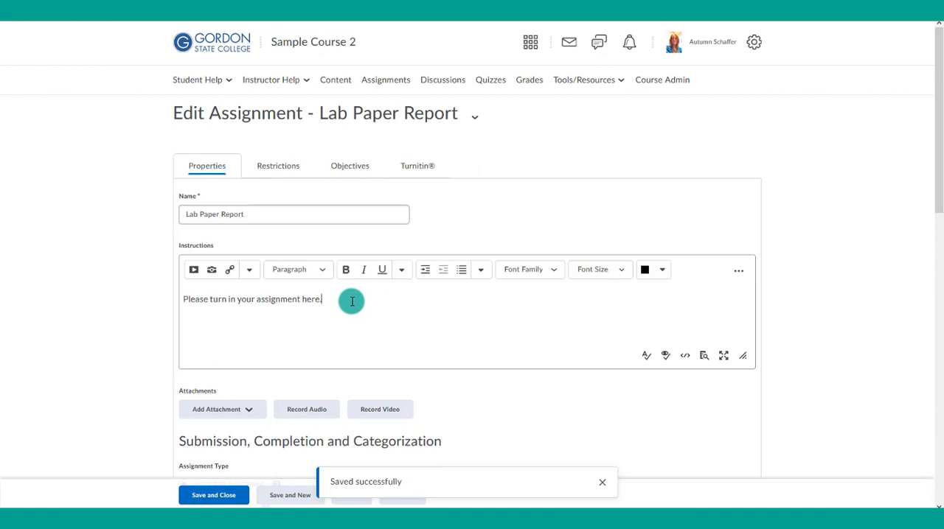
pyautogui.press('Return')
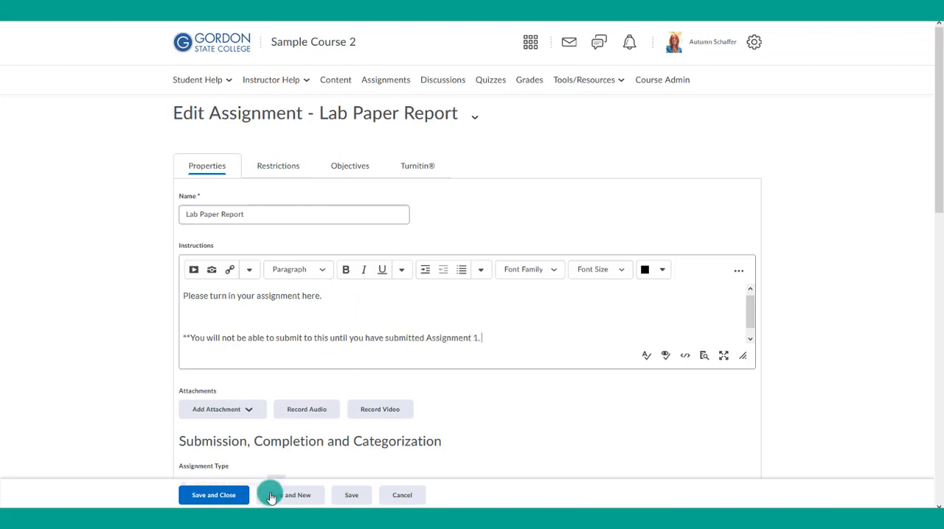
pyautogui.click(219, 496)
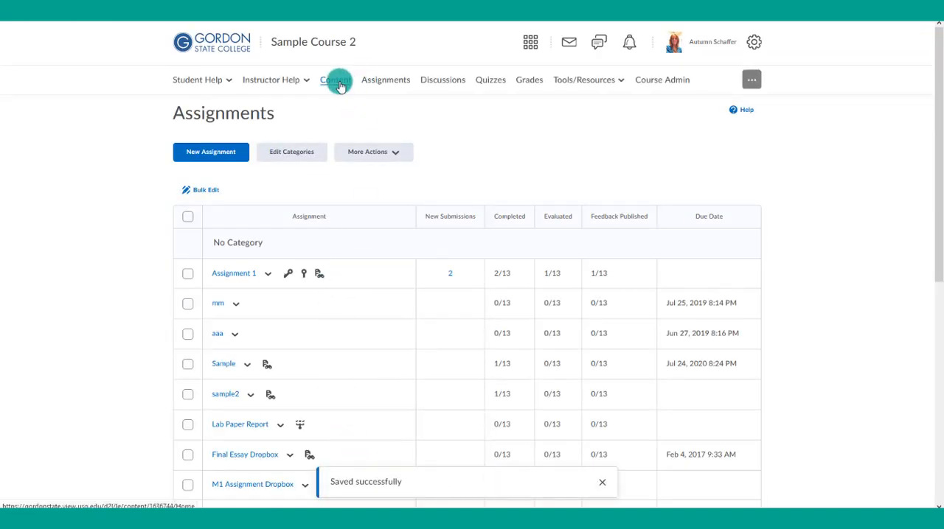
# - Open the Unit 2 module in the course content and start a new release condition for the whole module
pyautogui.click(336, 82)
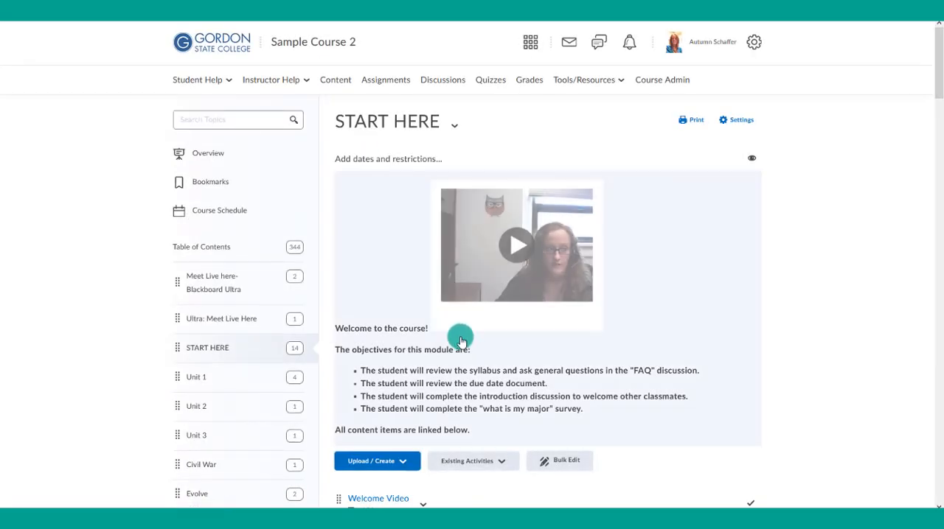
pyautogui.scroll(-1, 456, 406)
pyautogui.scroll(-2, 450, 409)
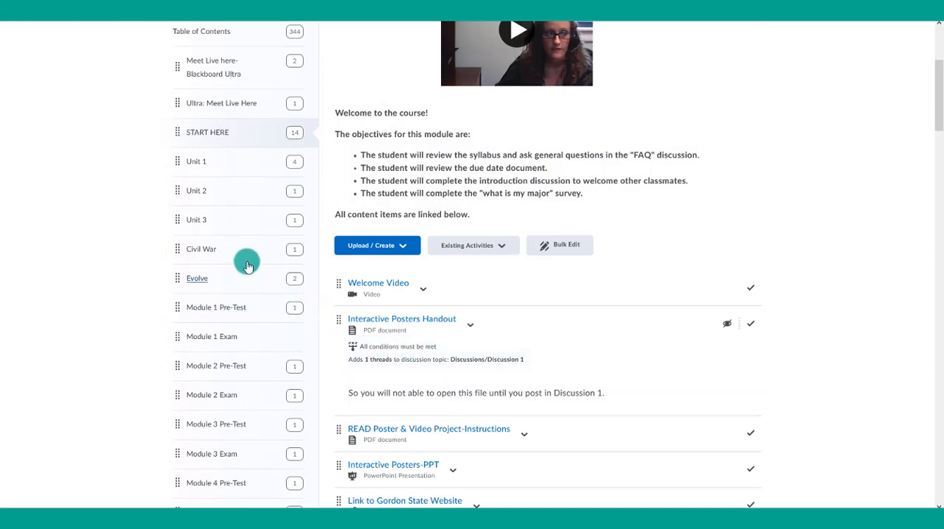
pyautogui.click(194, 193)
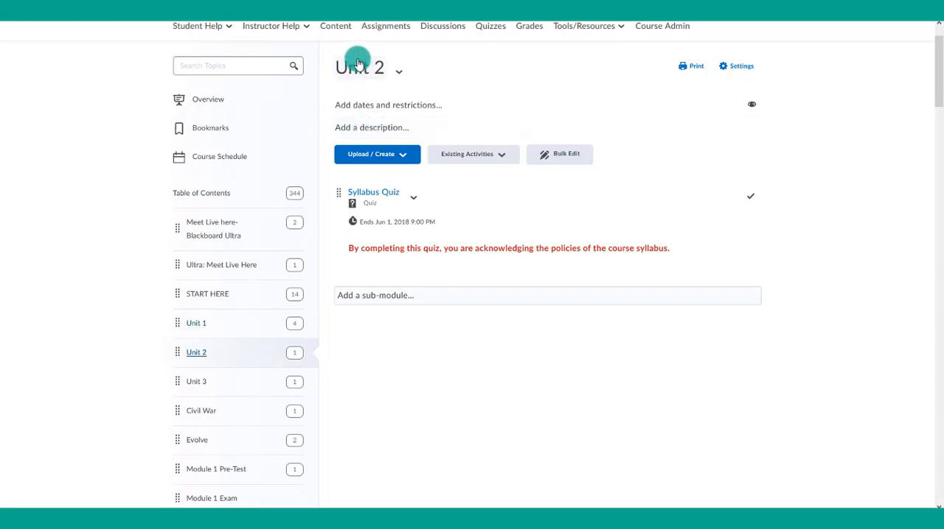
pyautogui.click(358, 107)
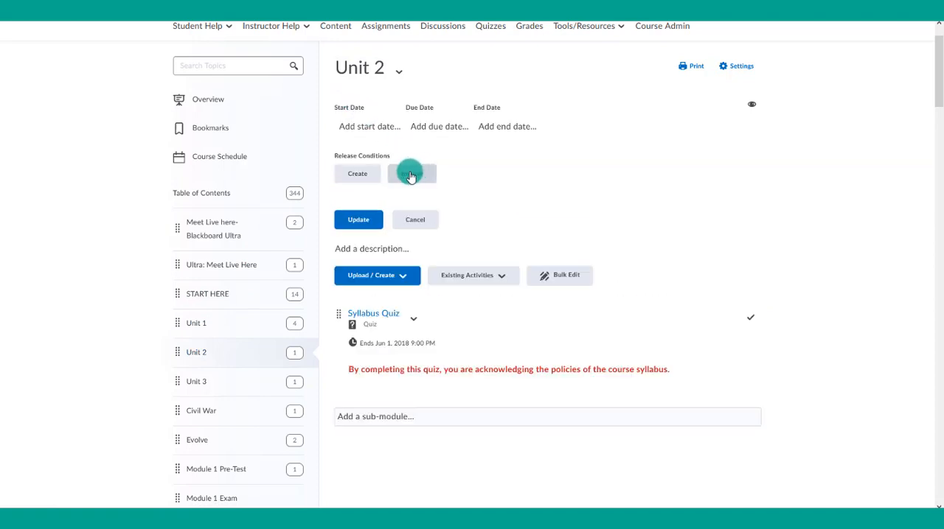
pyautogui.click(361, 174)
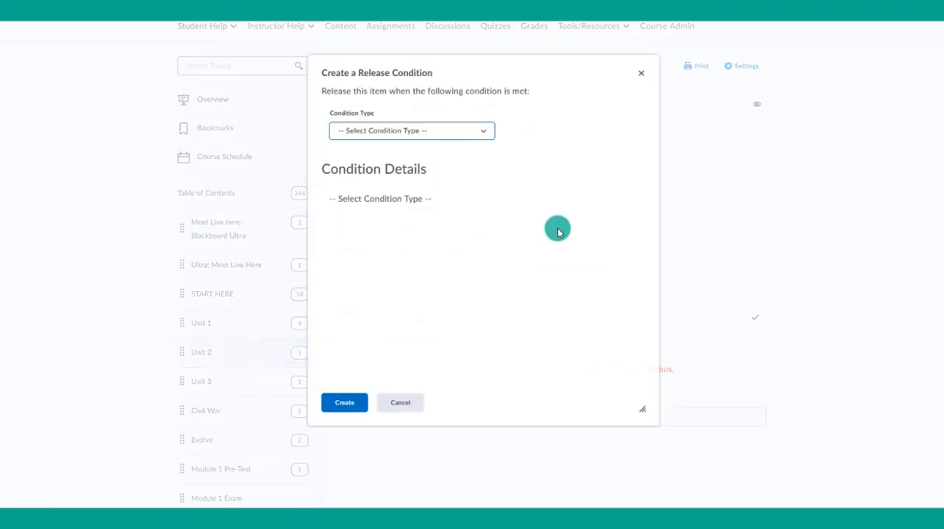
# - Set the Unit 2 condition type to "Visited content topic" and move the dialog aside to uncover the module
pyautogui.click(381, 136)
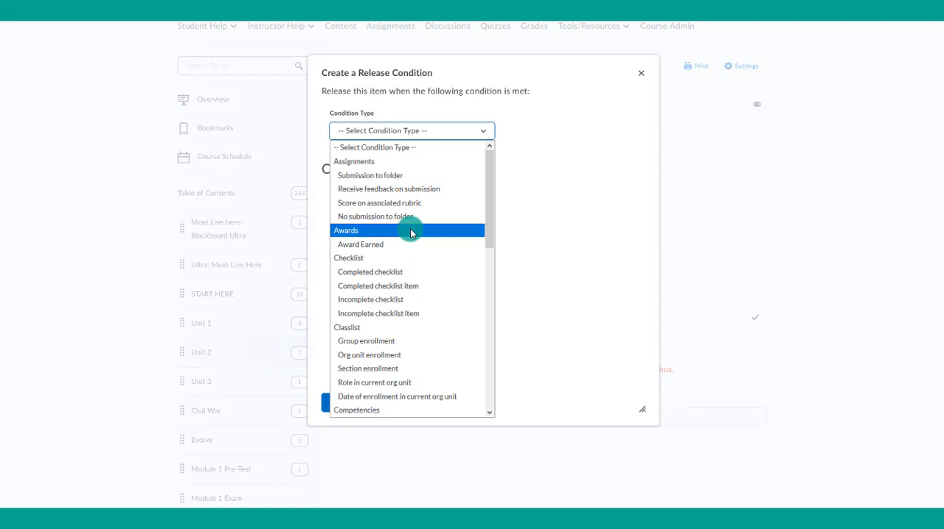
pyautogui.scroll(-5, 411, 233)
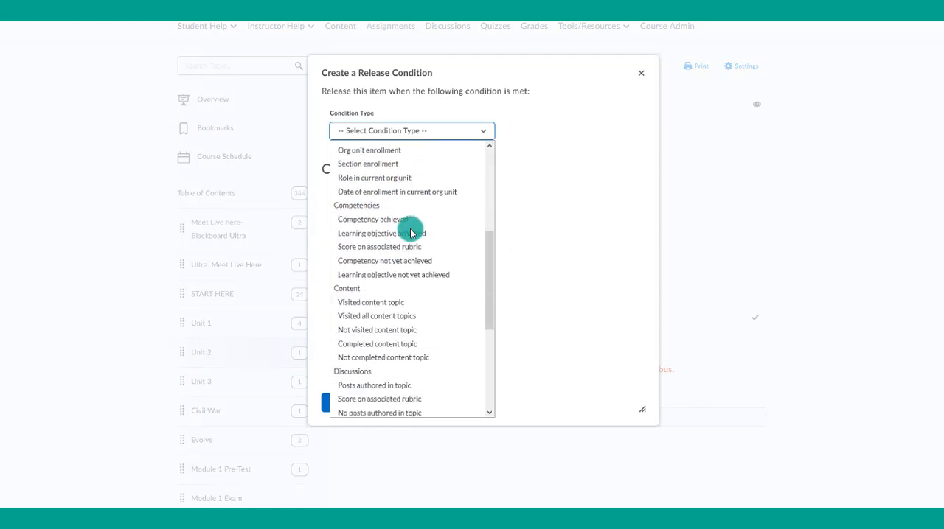
pyautogui.scroll(-1, 405, 238)
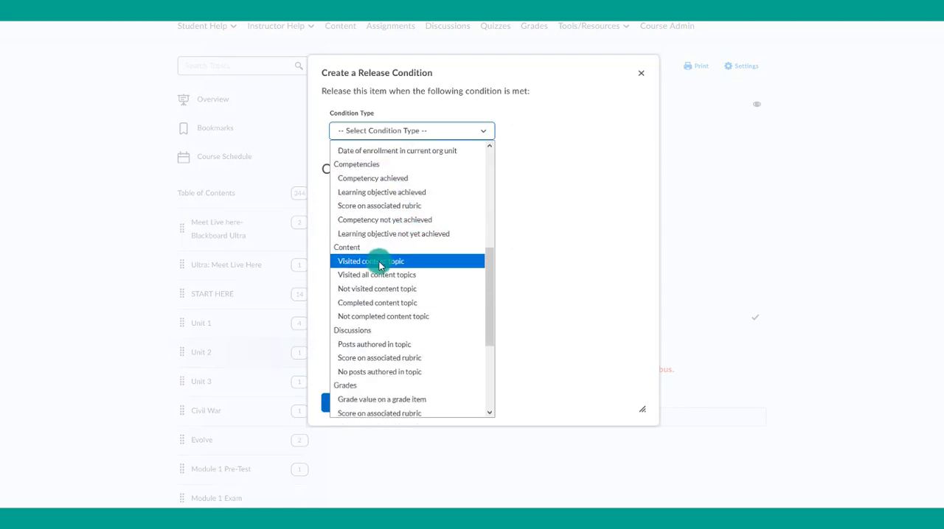
pyautogui.click(379, 264)
pyautogui.moveTo(354, 69); pyautogui.dragTo(521, 67)
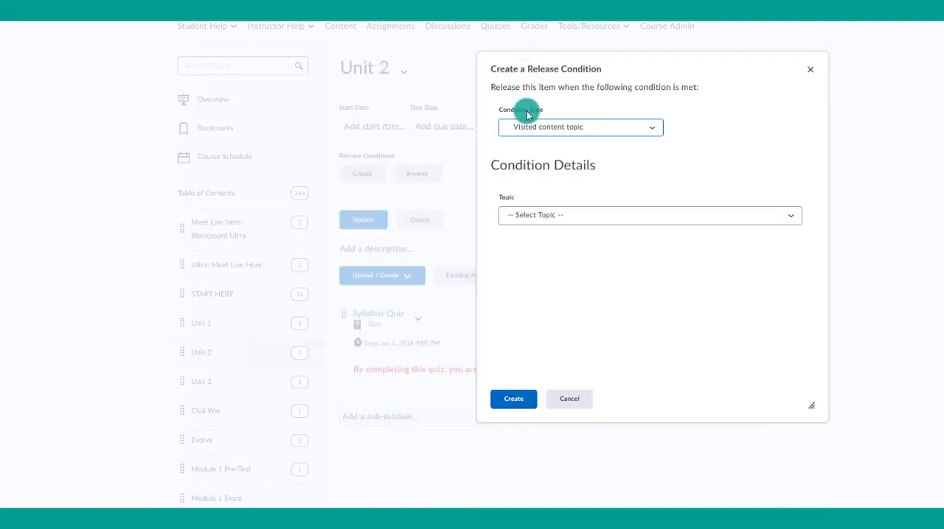
# - Change the Unit 2 release condition's type to "Visited all content topics"
pyautogui.click(533, 128)
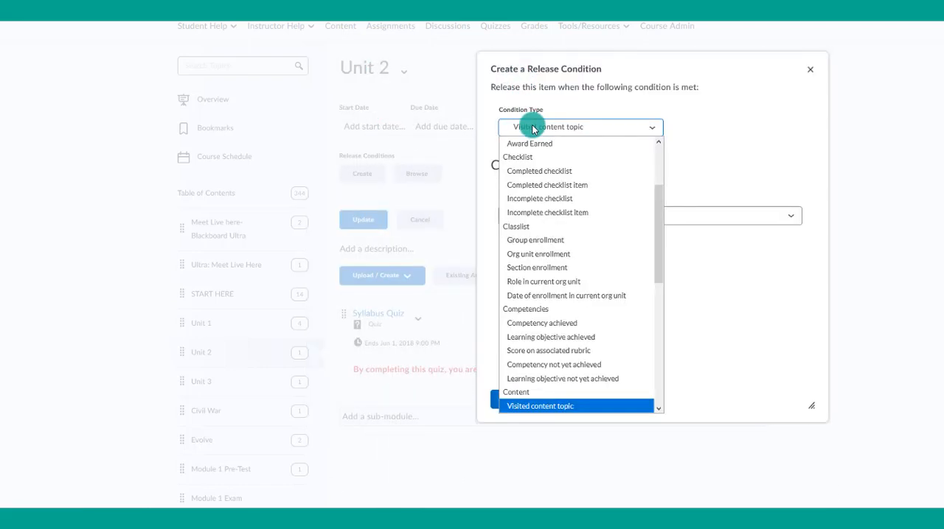
pyautogui.scroll(-1, 542, 229)
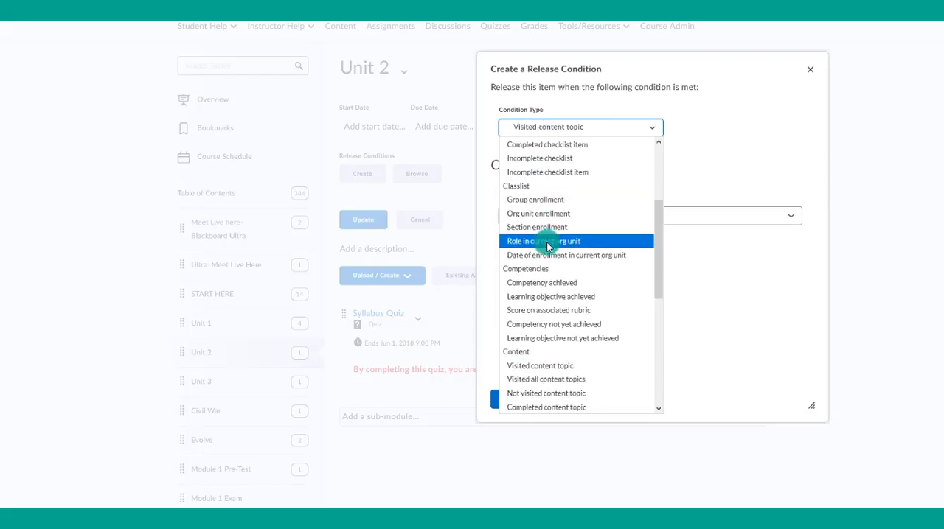
pyautogui.click(549, 380)
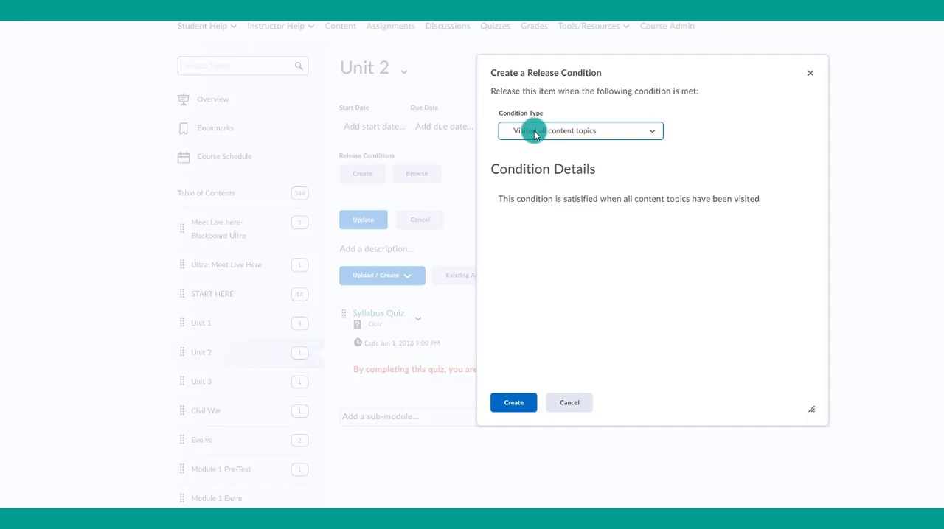
# - Make the Unit 2 release condition require visiting the content topic "Welcome Video", create it and update the module
pyautogui.click(533, 131)
pyautogui.click(523, 394)
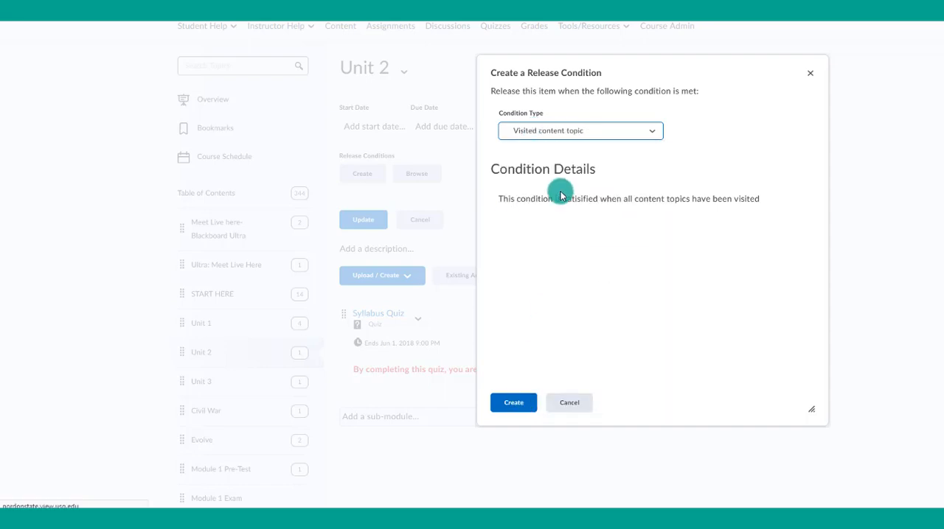
pyautogui.click(536, 219)
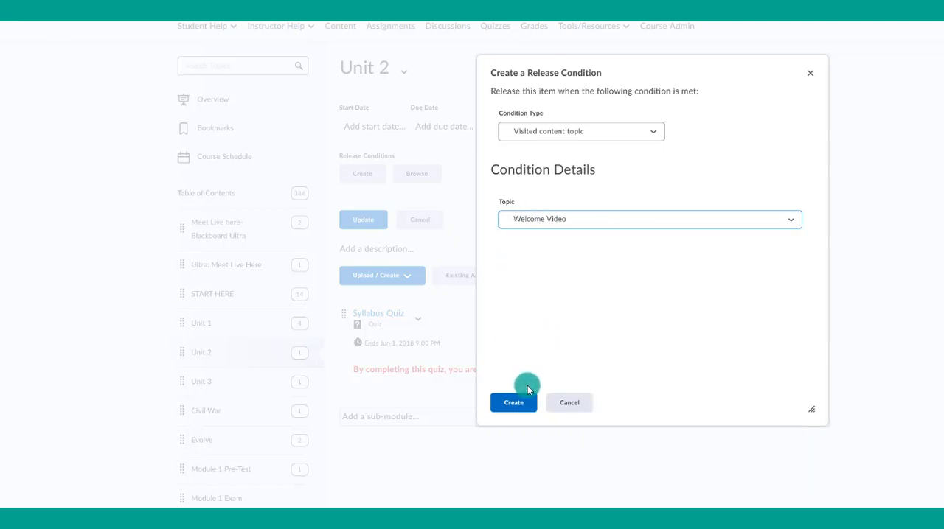
pyautogui.click(522, 406)
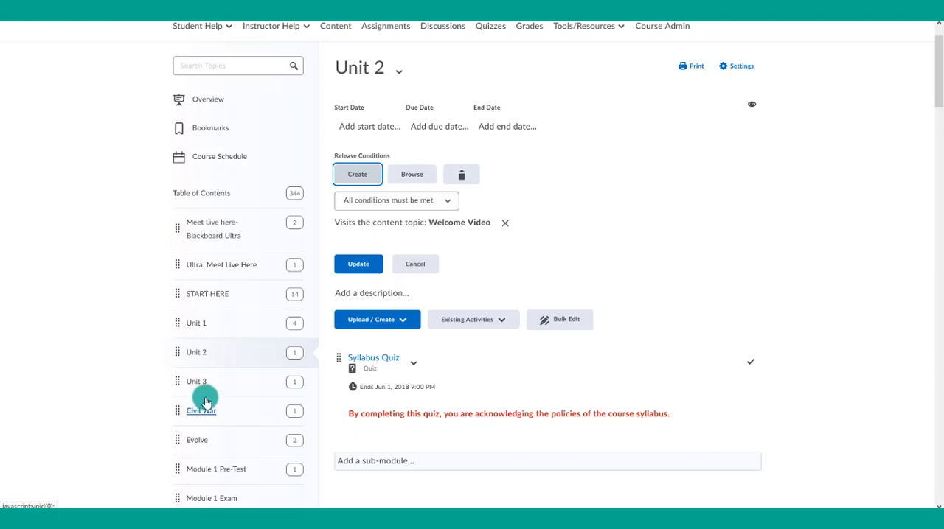
pyautogui.click(376, 265)
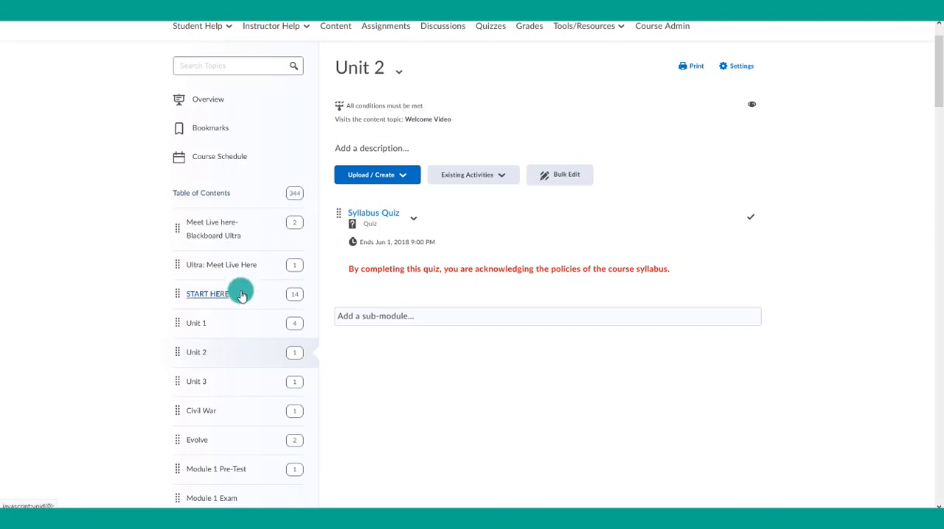
# - In the impersonated student's course content, check the module list for Unit 2 and open the START HERE module
pyautogui.click(223, 235)
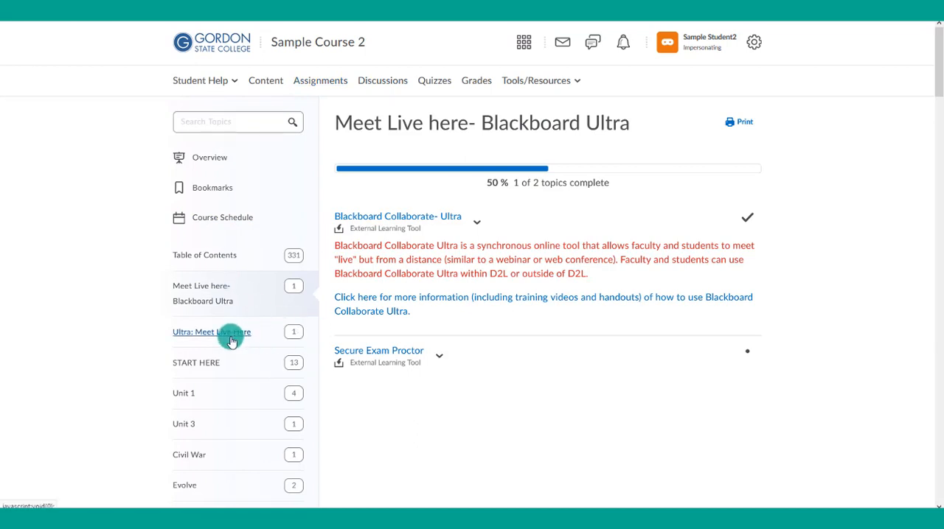
pyautogui.scroll(-1, 221, 333)
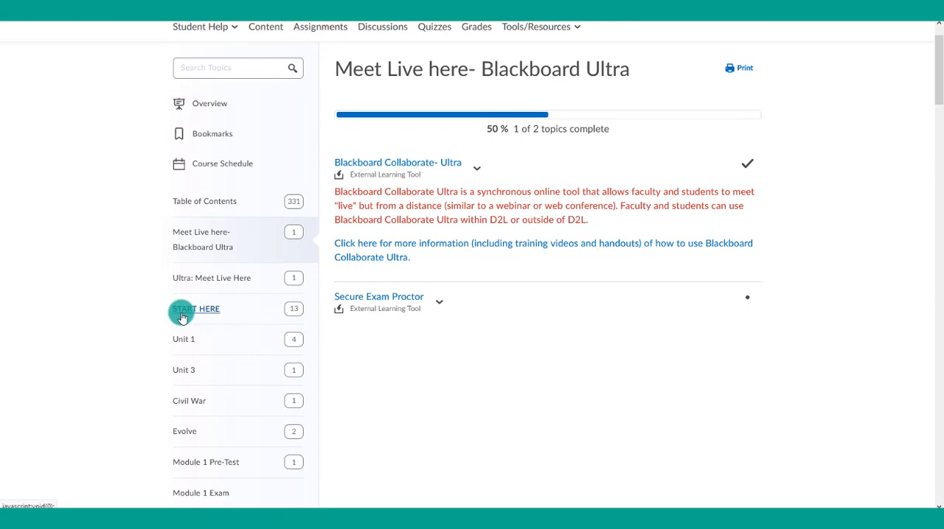
pyautogui.click(182, 317)
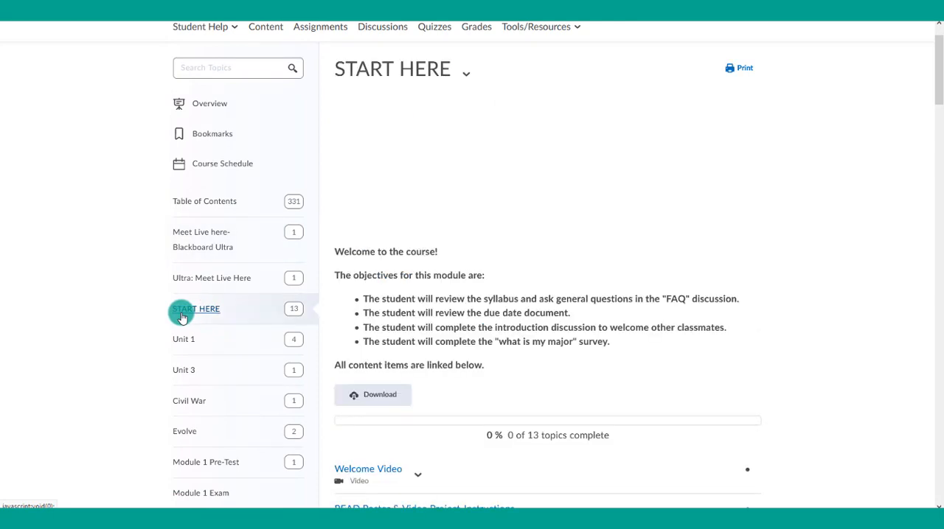
pyautogui.scroll(-1, 438, 369)
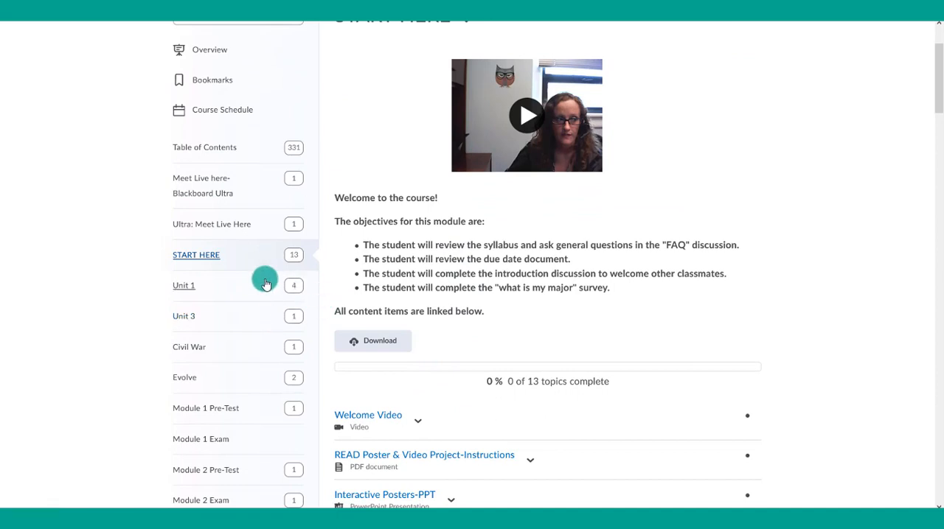
pyautogui.scroll(-1, 413, 347)
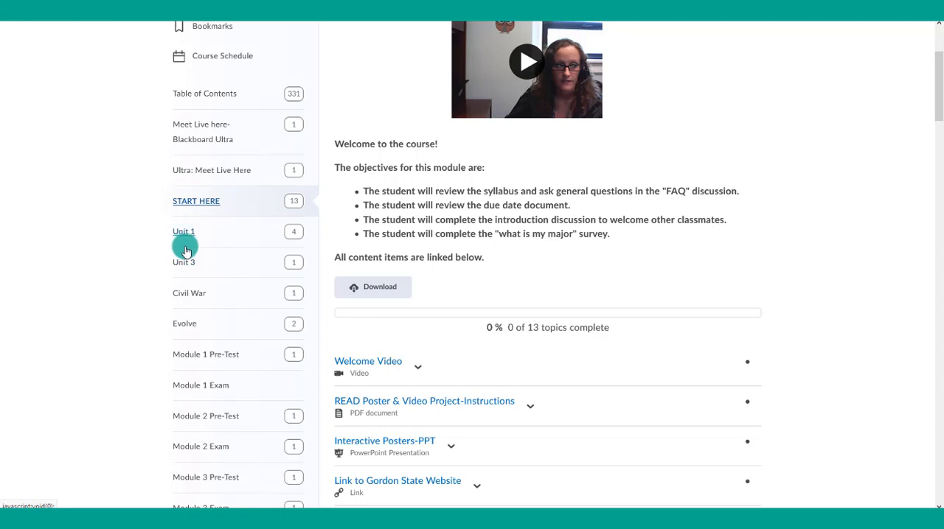
# - Visit the Welcome Video as the student and return to the course content to recheck the module list for Unit 2
pyautogui.click(374, 367)
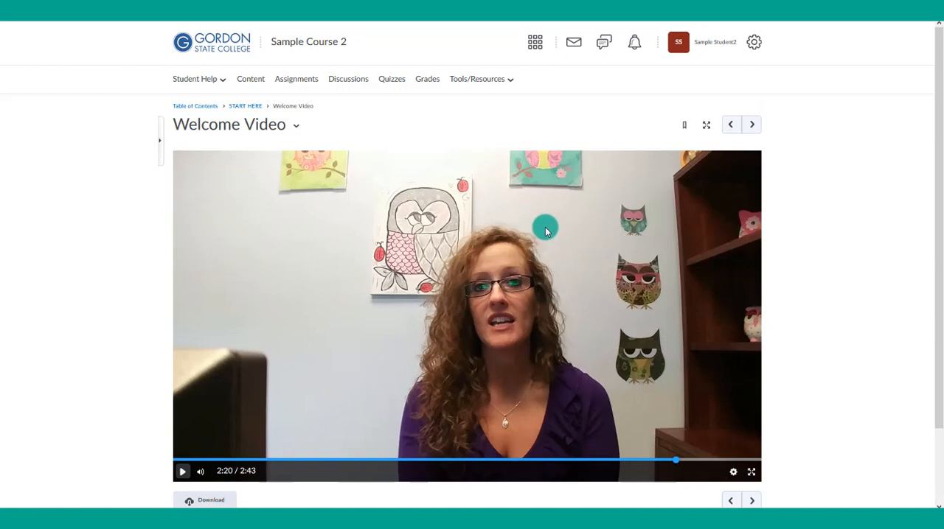
pyautogui.click(251, 81)
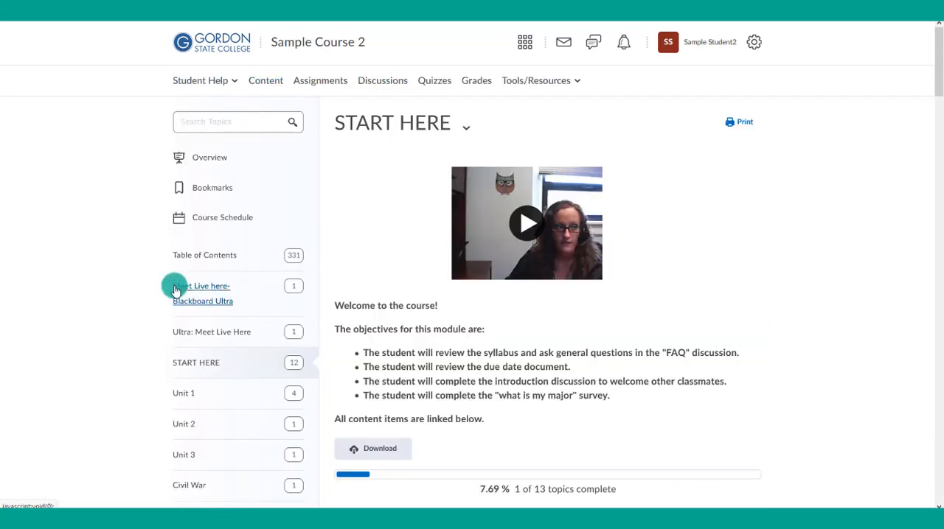
pyautogui.scroll(-1, 163, 324)
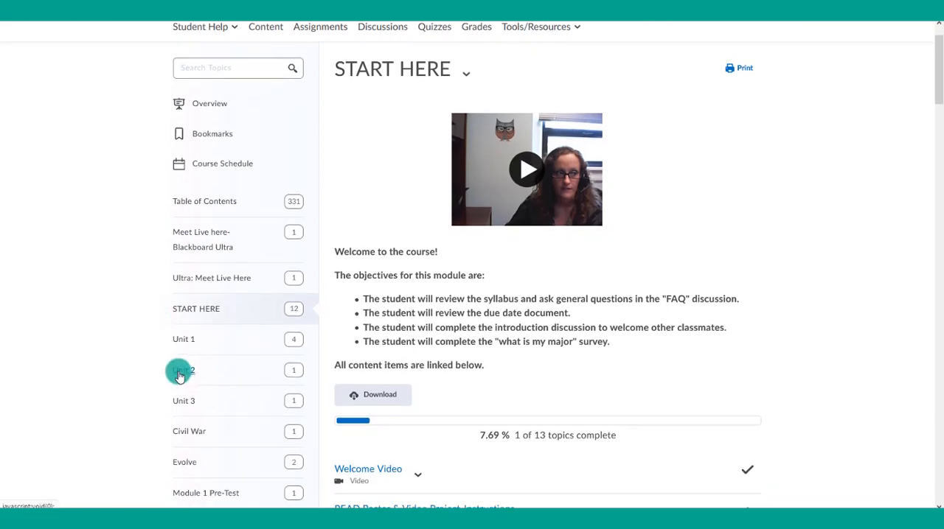
pyautogui.scroll(1, 144, 293)
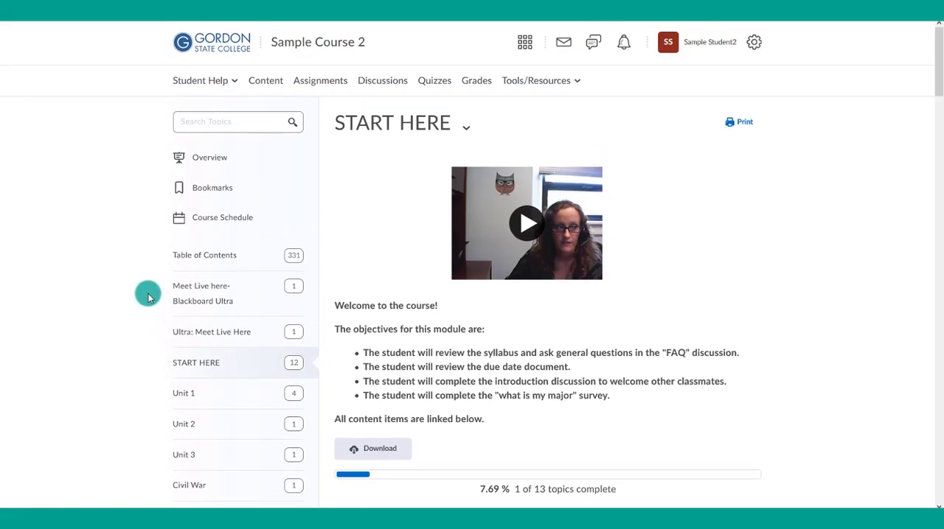